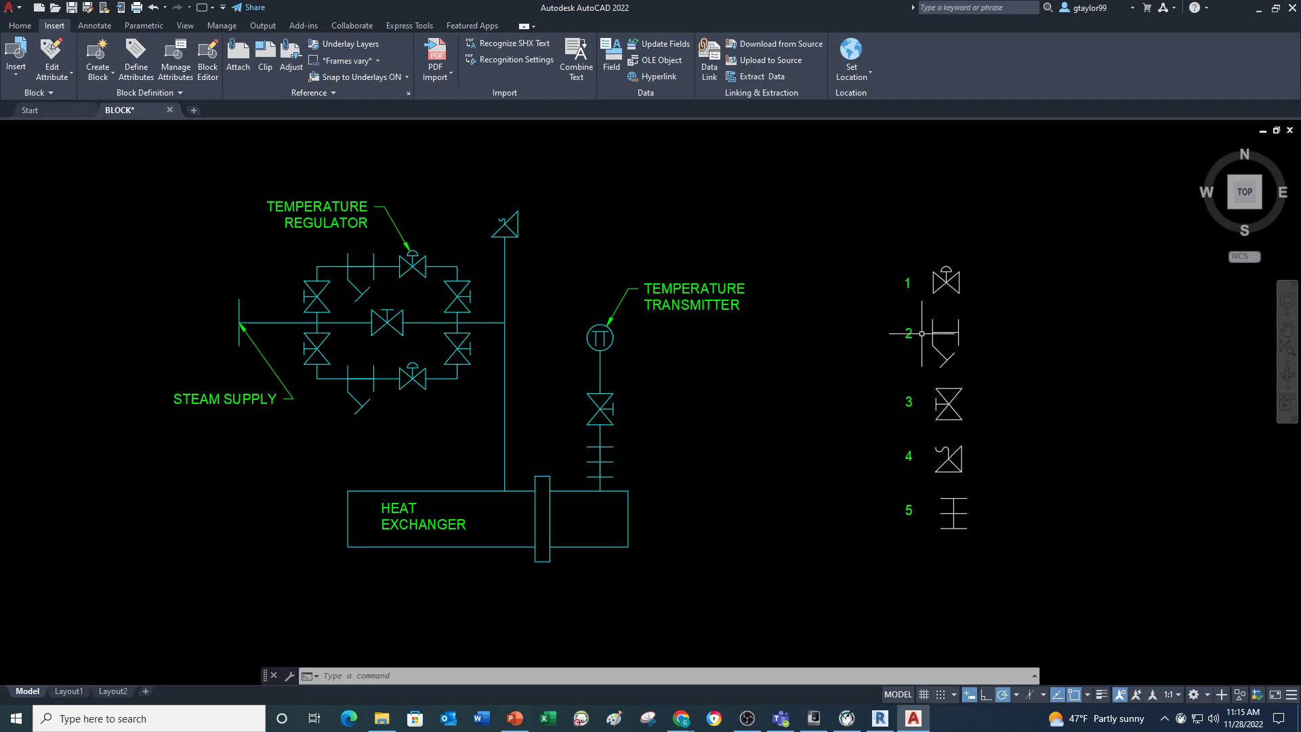
pyautogui.scroll(2, 927, 296)
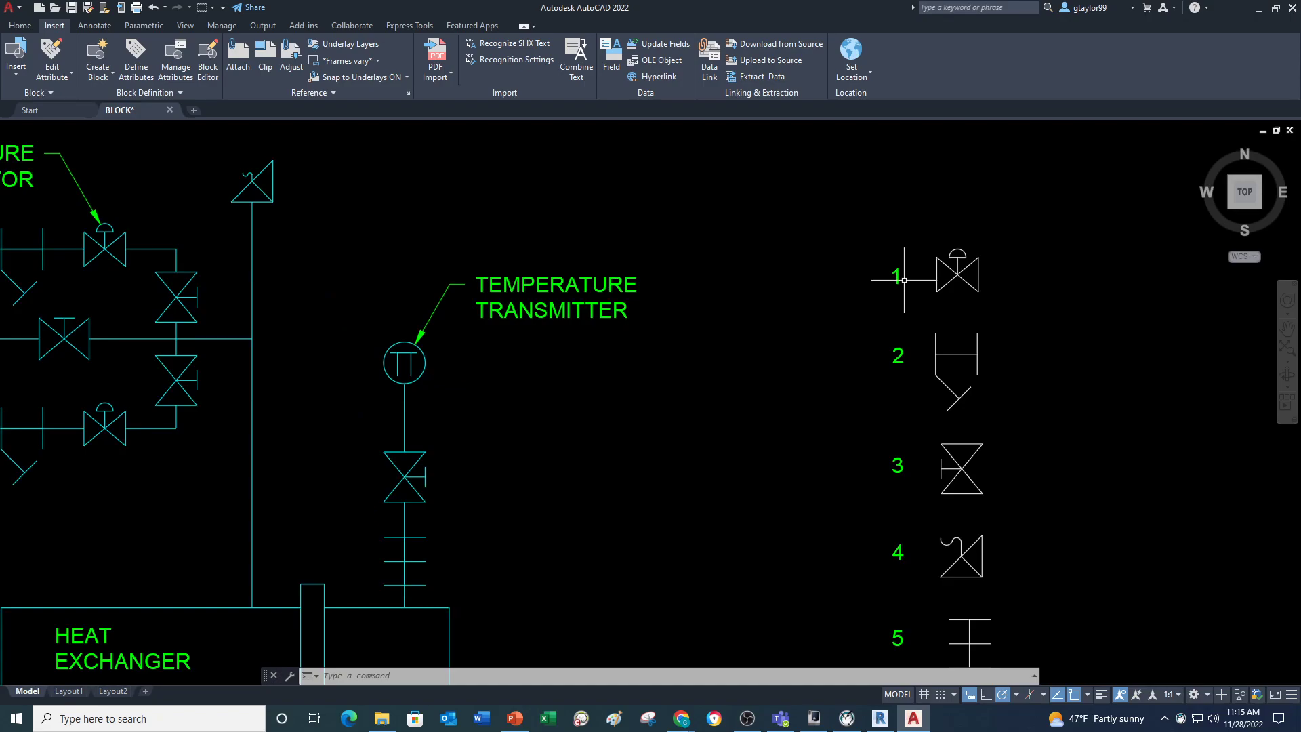
pyautogui.moveTo(896, 282)
pyautogui.scroll(2, 960, 283)
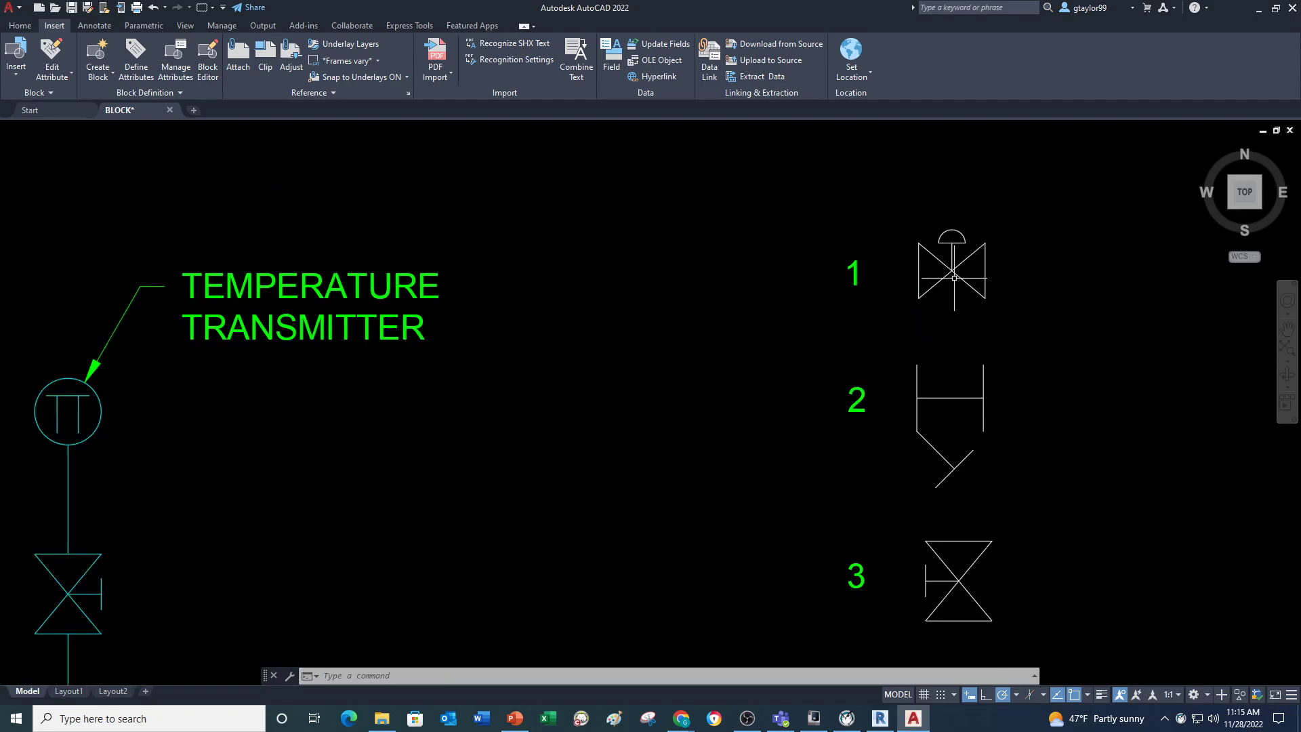
pyautogui.scroll(-2, 953, 278)
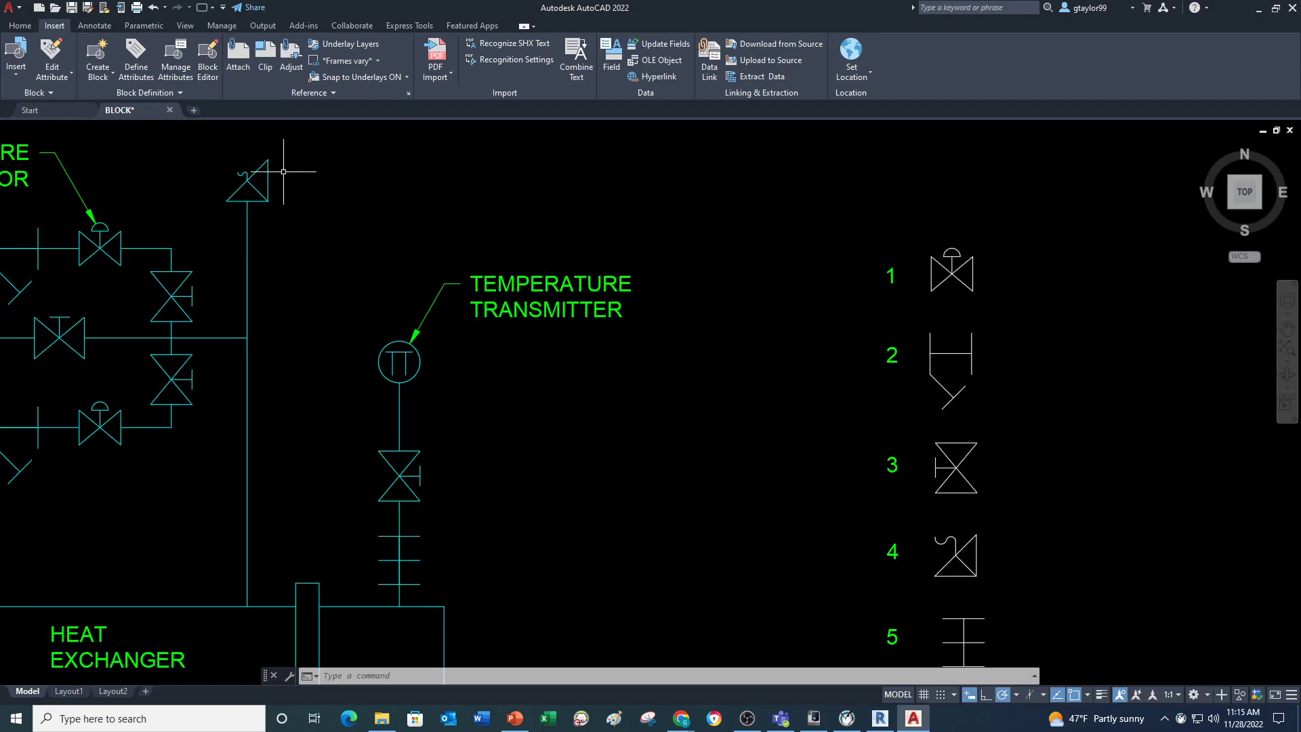
pyautogui.click(20, 25)
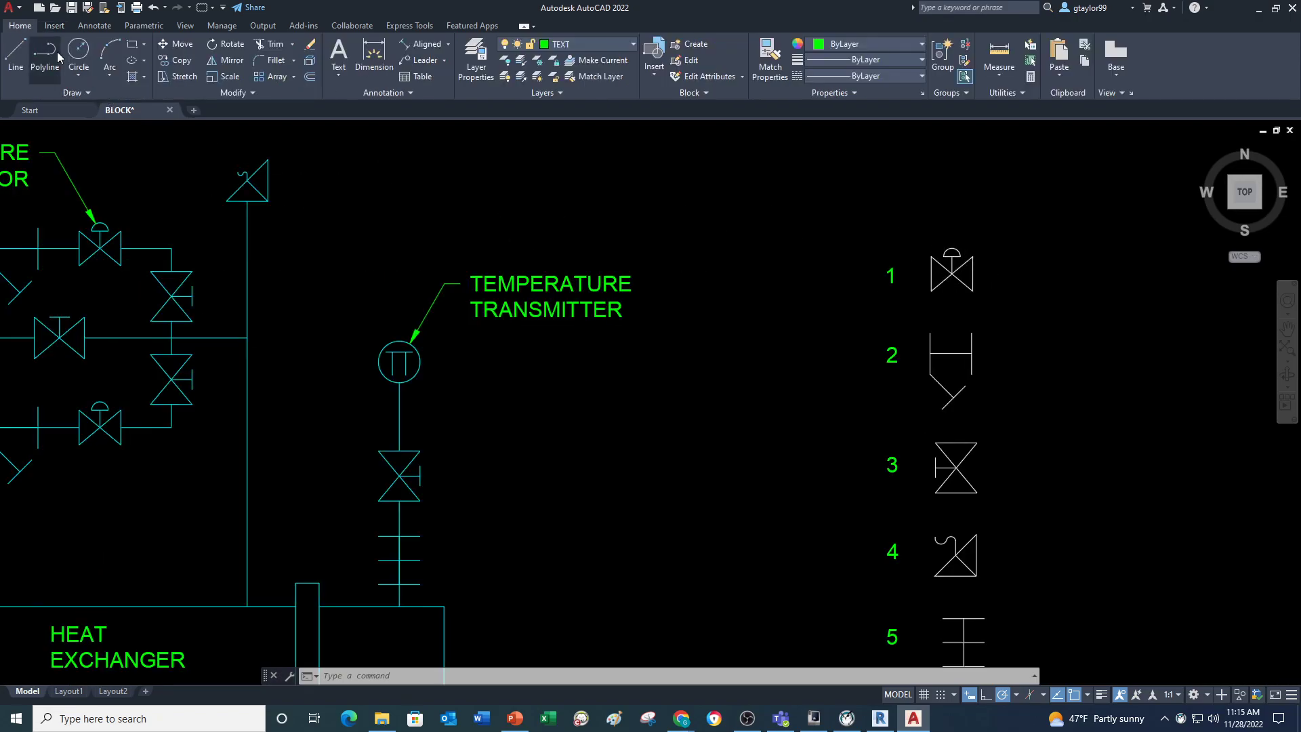
pyautogui.click(227, 77)
pyautogui.click(919, 236)
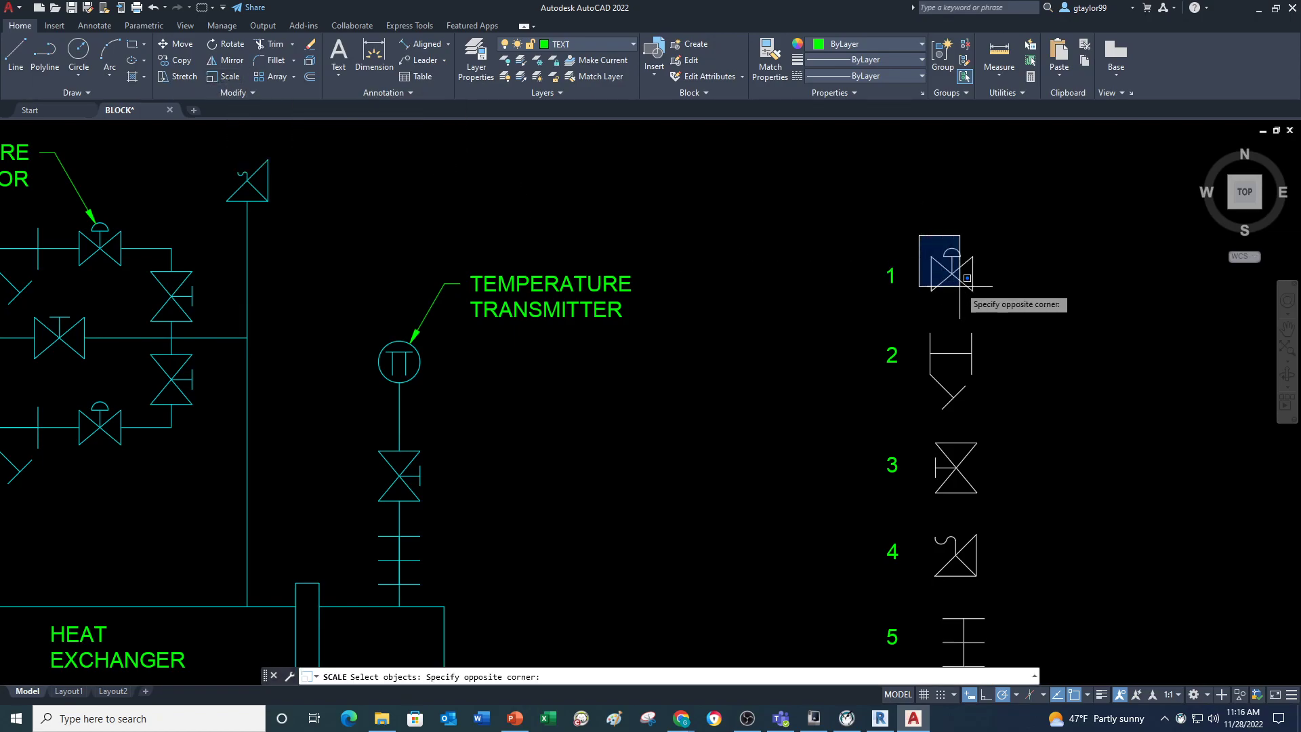
pyautogui.click(988, 303)
pyautogui.press('Return')
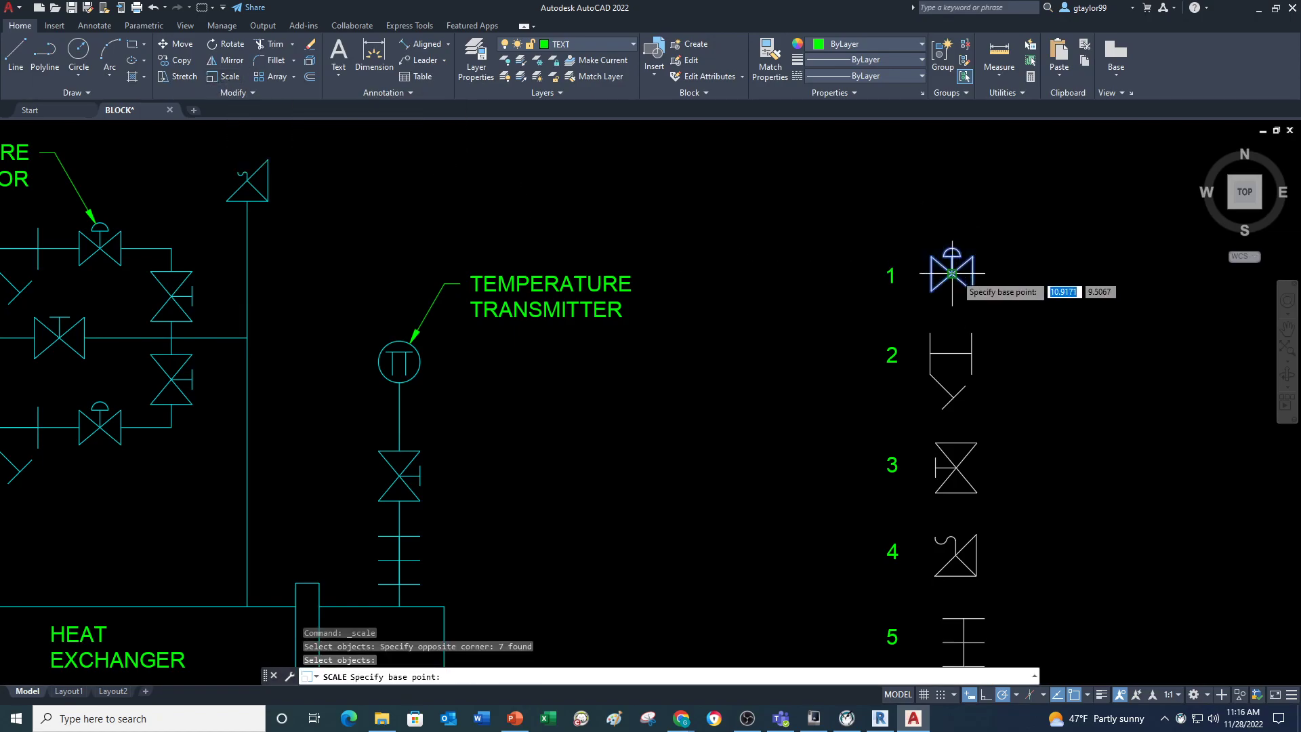
pyautogui.click(974, 260)
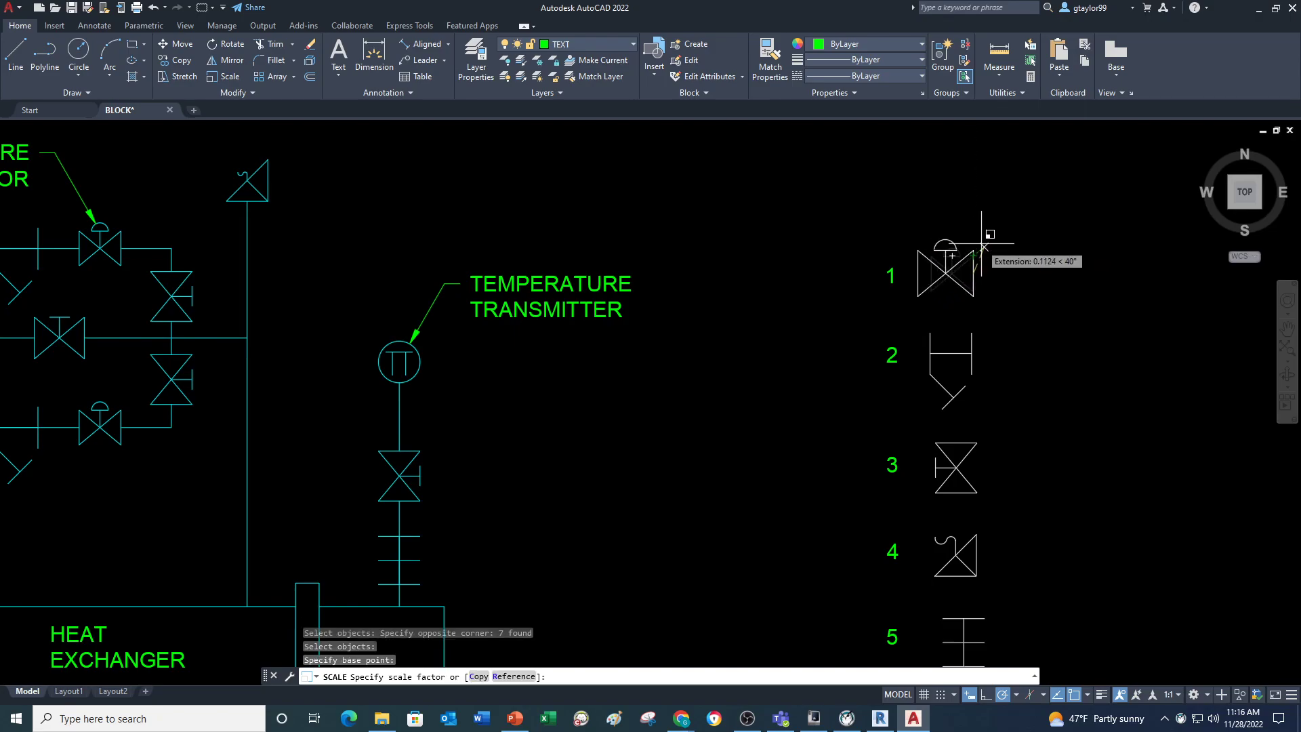
pyautogui.press('Escape')
pyautogui.press('Escape')
pyautogui.press('Escape')
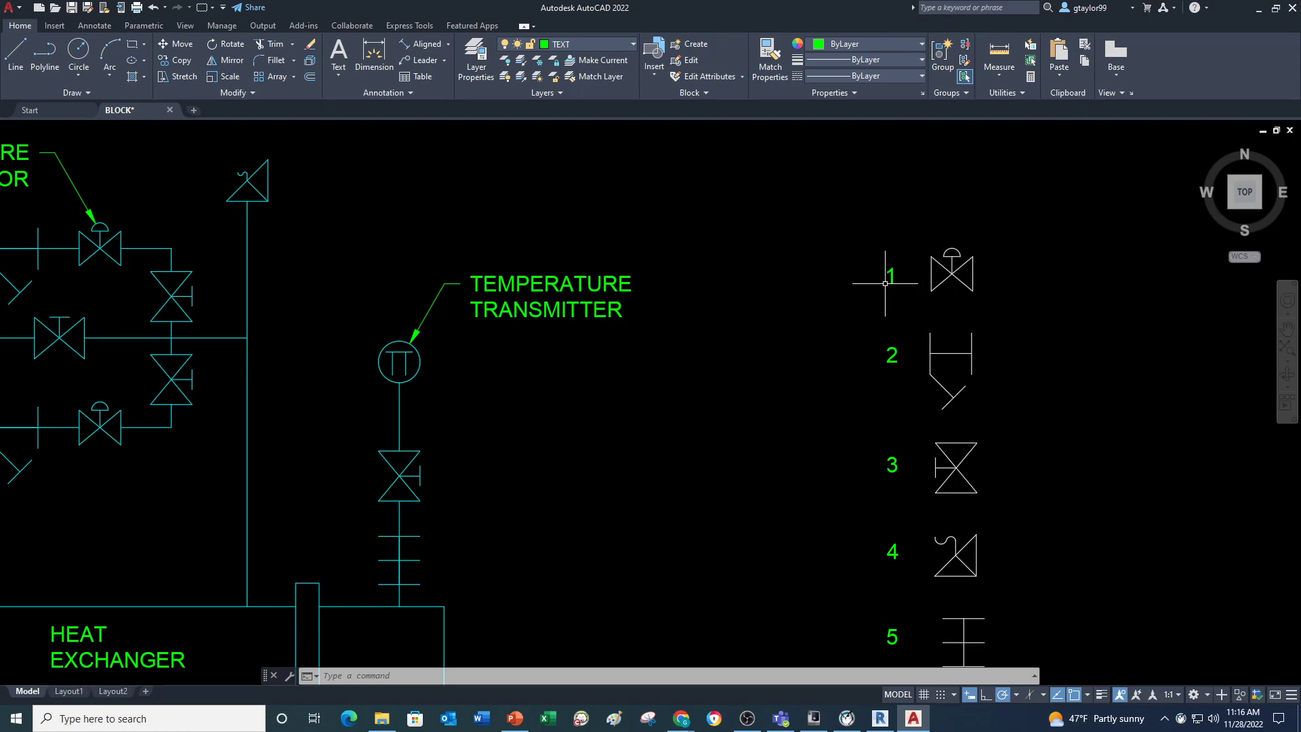
# Make layer 0 the current layer
pyautogui.scroll(-2, 790, 282)
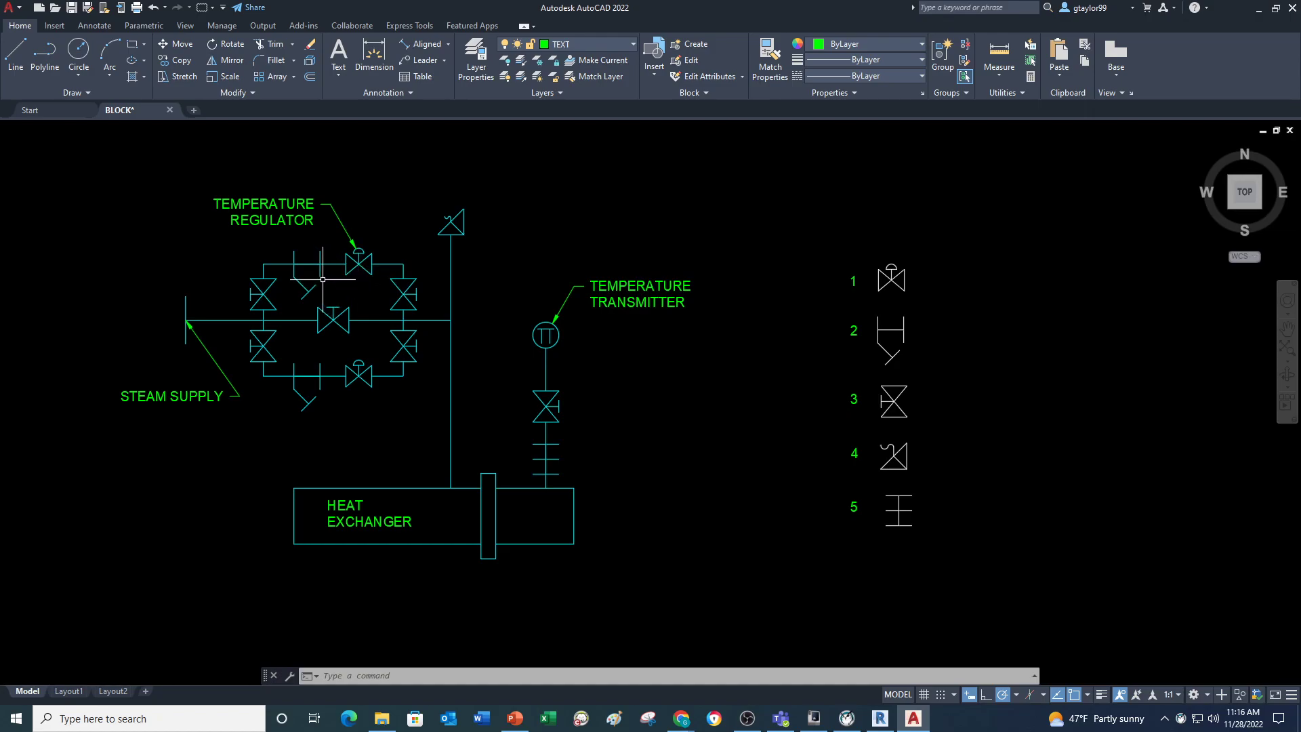
pyautogui.moveTo(319, 275)
pyautogui.scroll(4, 907, 298)
pyautogui.moveTo(901, 287); pyautogui.dragTo(889, 326, button='middle')
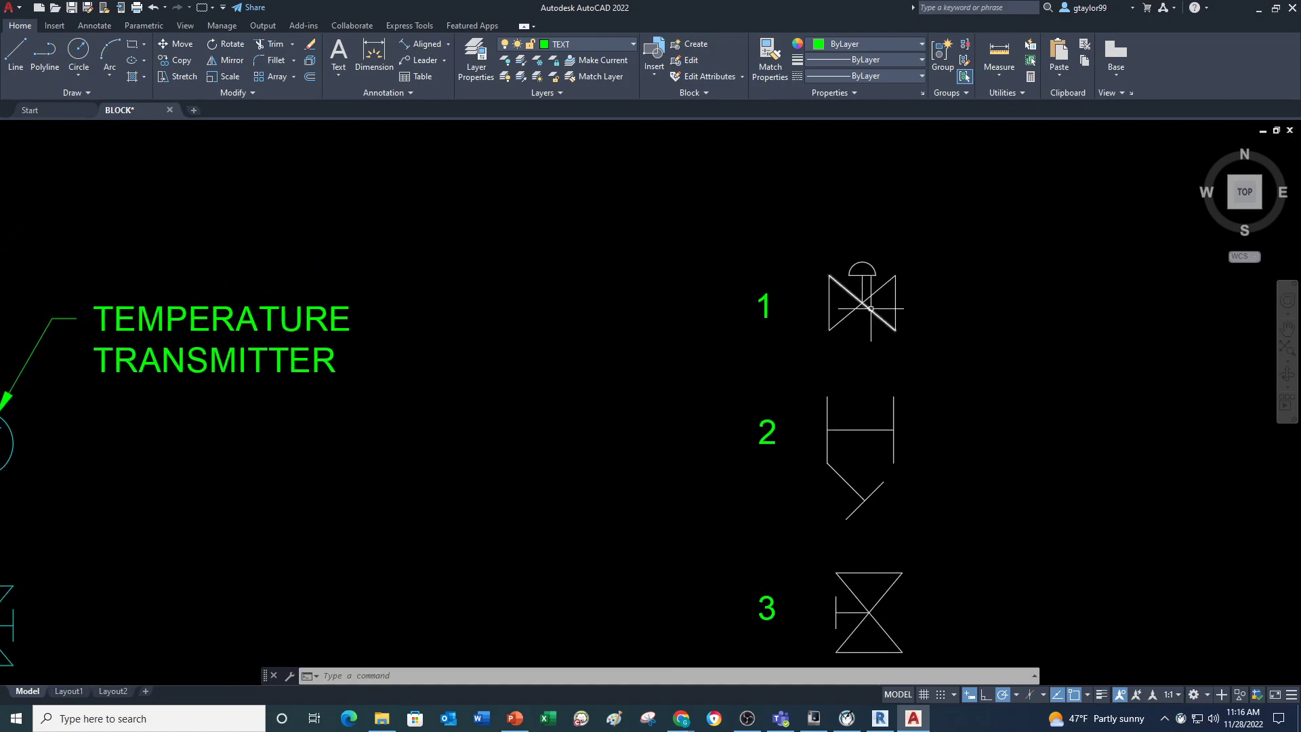
pyautogui.click(53, 27)
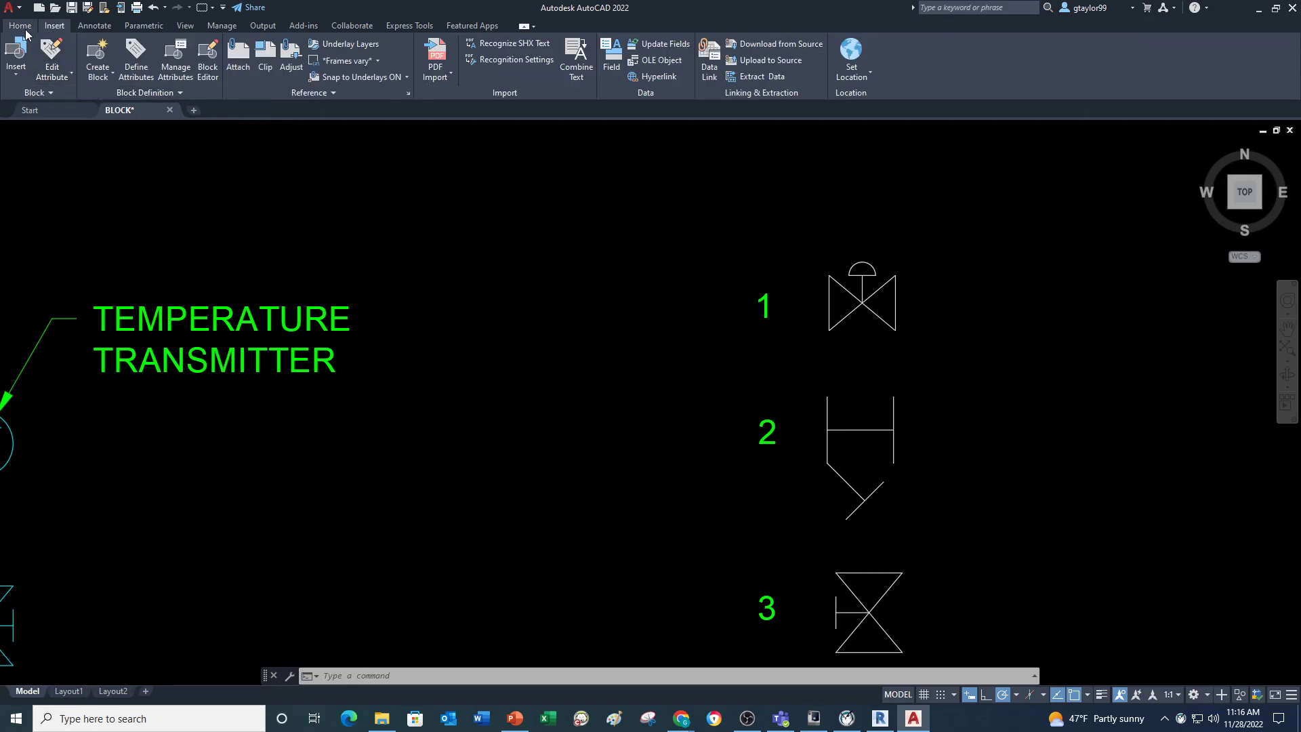
pyautogui.click(20, 26)
pyautogui.click(591, 44)
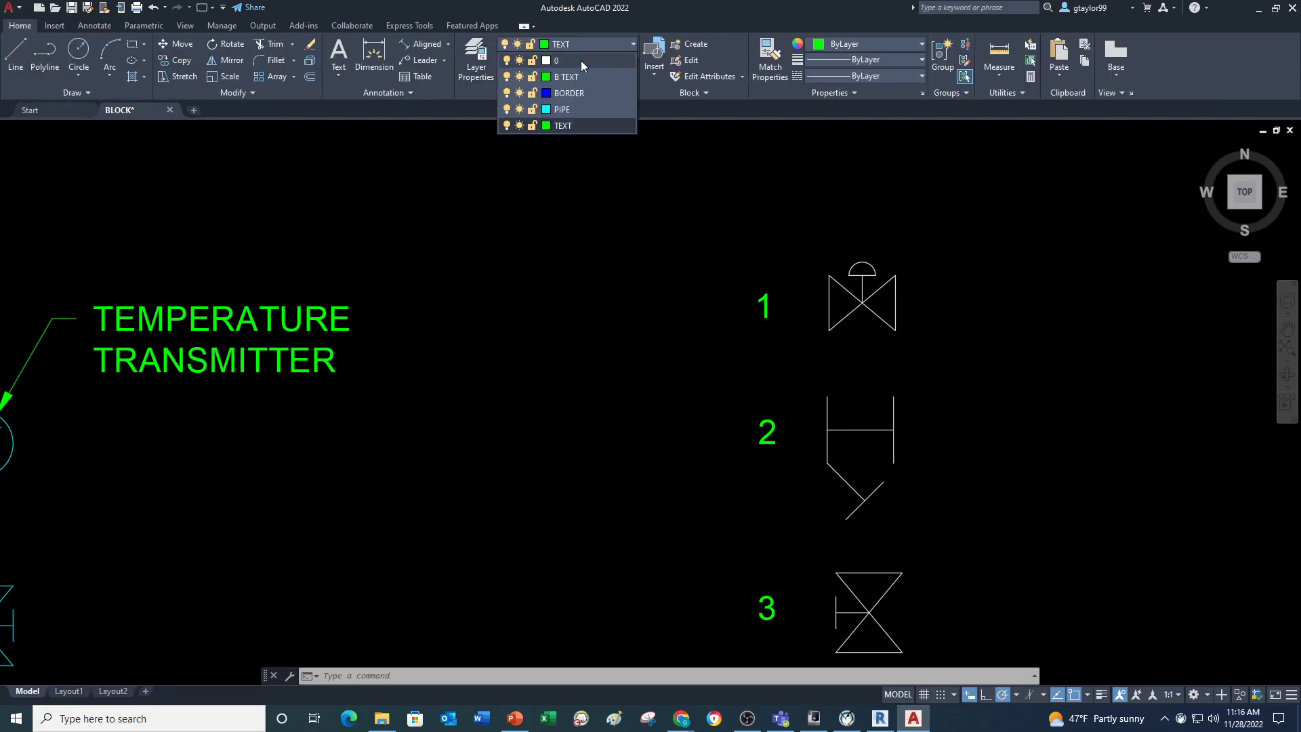
pyautogui.click(580, 60)
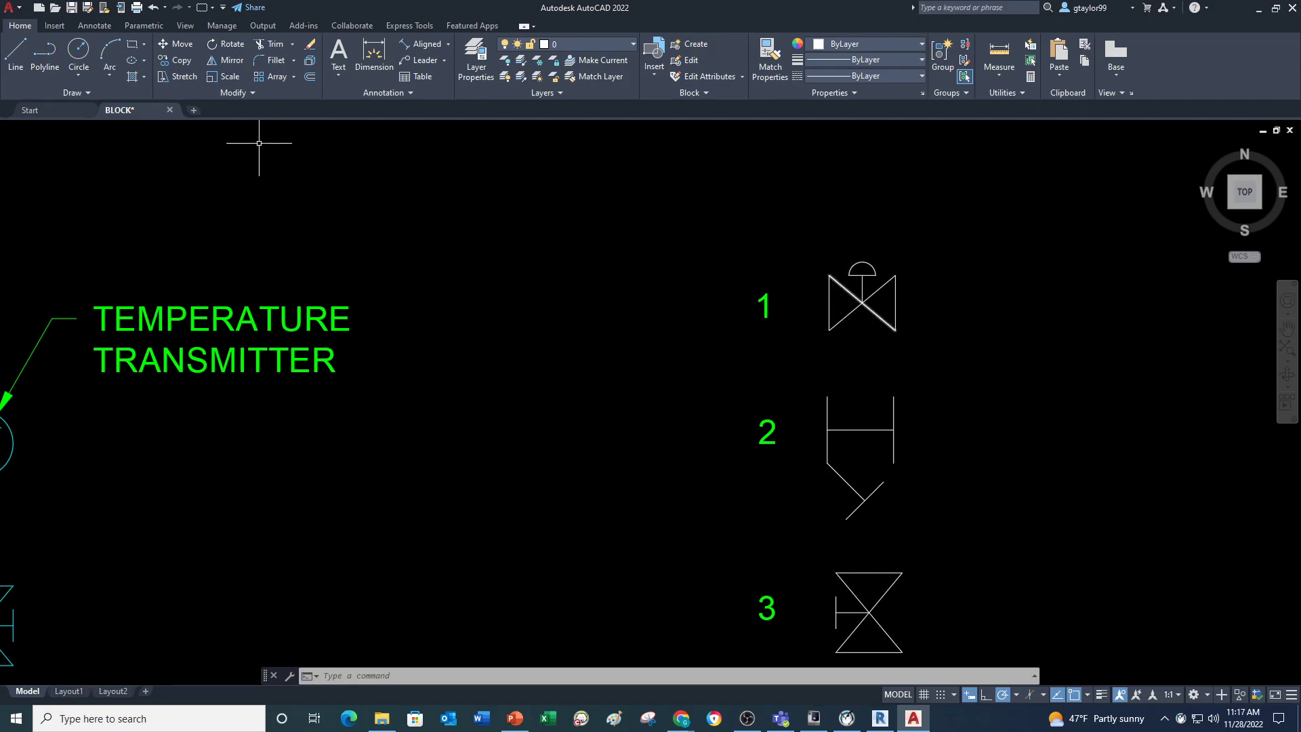
# Define a block named 1 from the valve symbol beside label 1, with its base point at the midpoint of the symbol's left edge
pyautogui.click(55, 27)
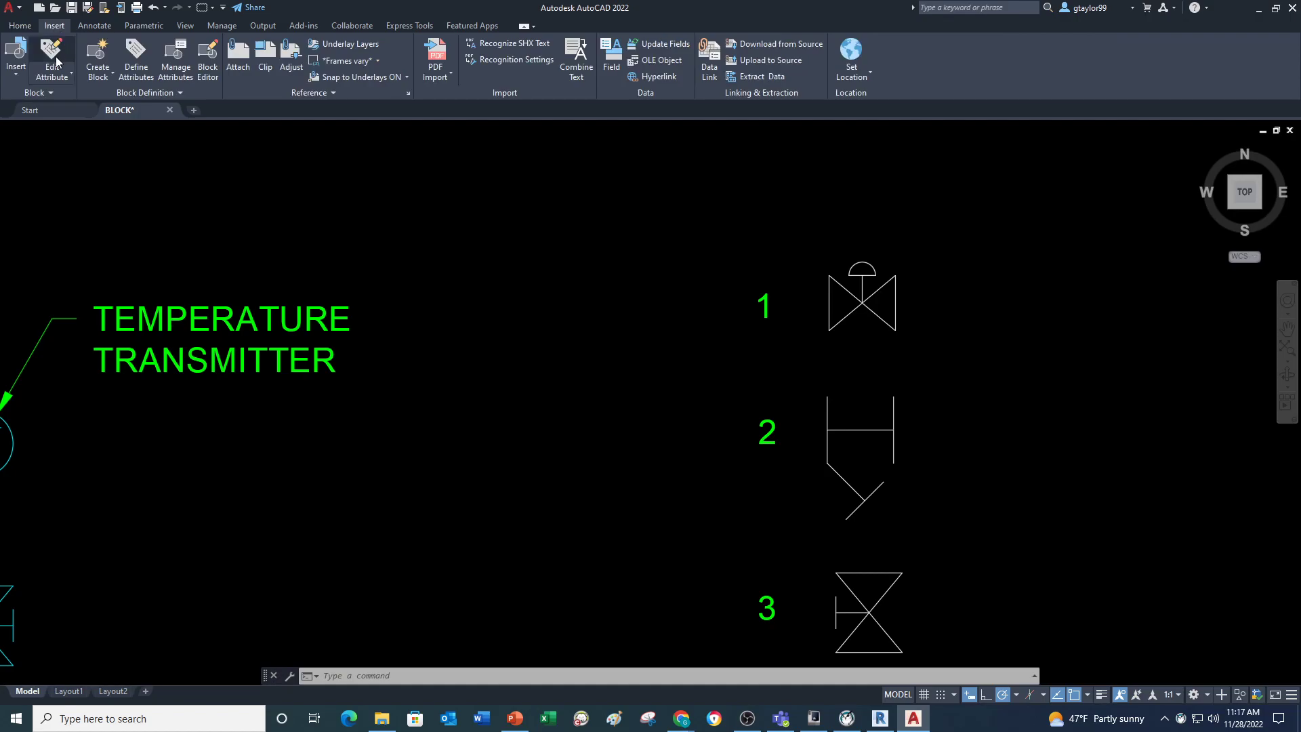
pyautogui.click(98, 88)
pyautogui.click(136, 100)
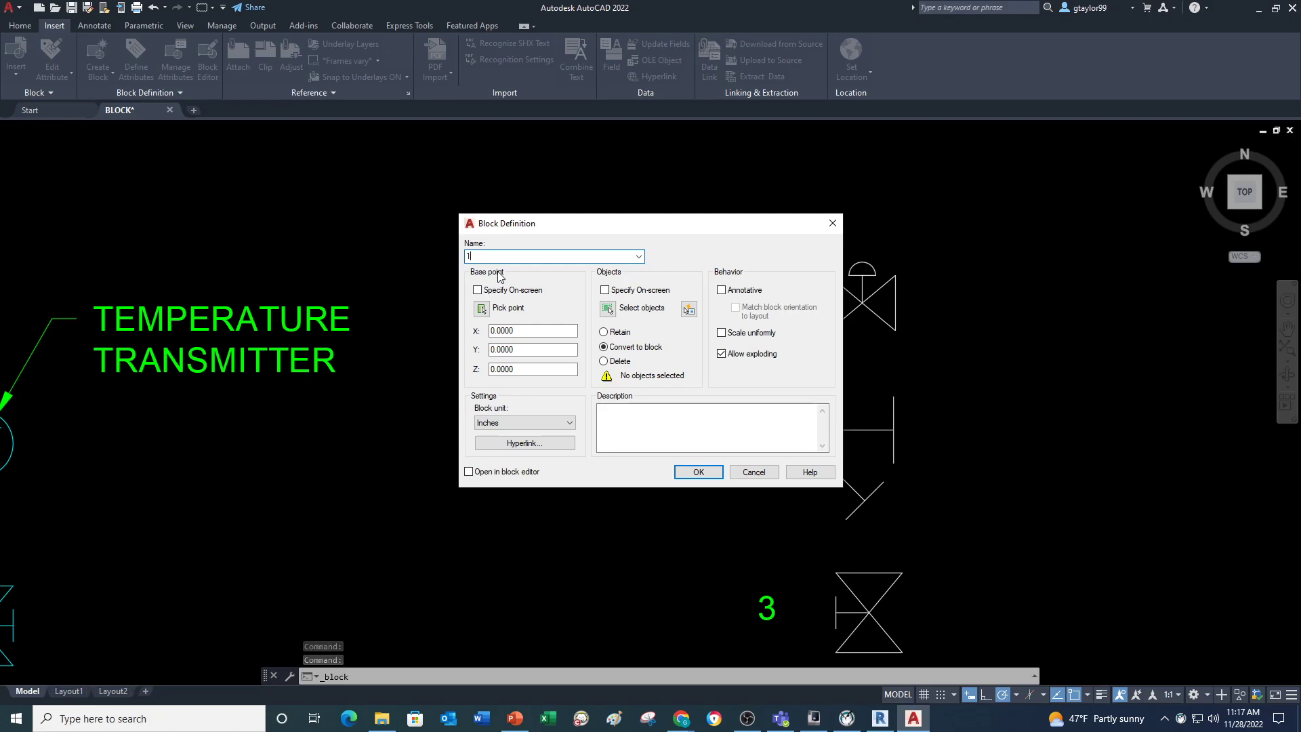
pyautogui.click(481, 309)
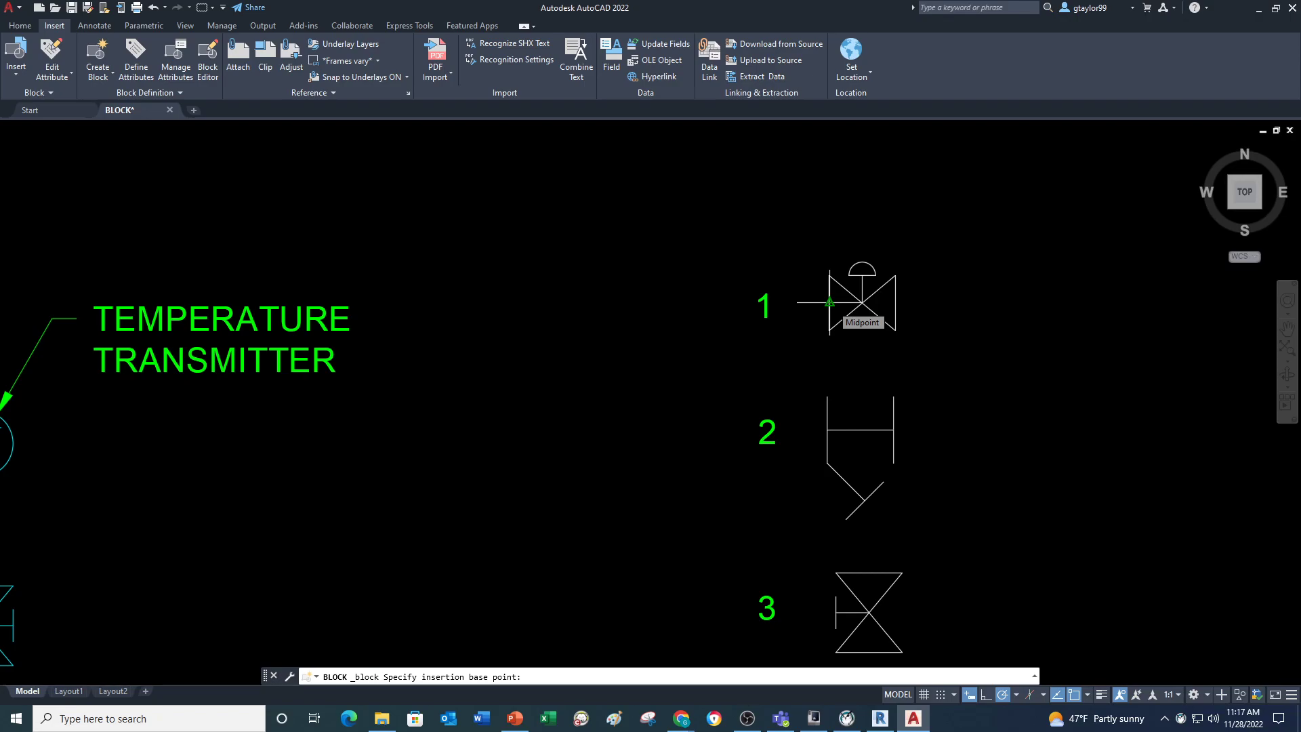
pyautogui.click(830, 302)
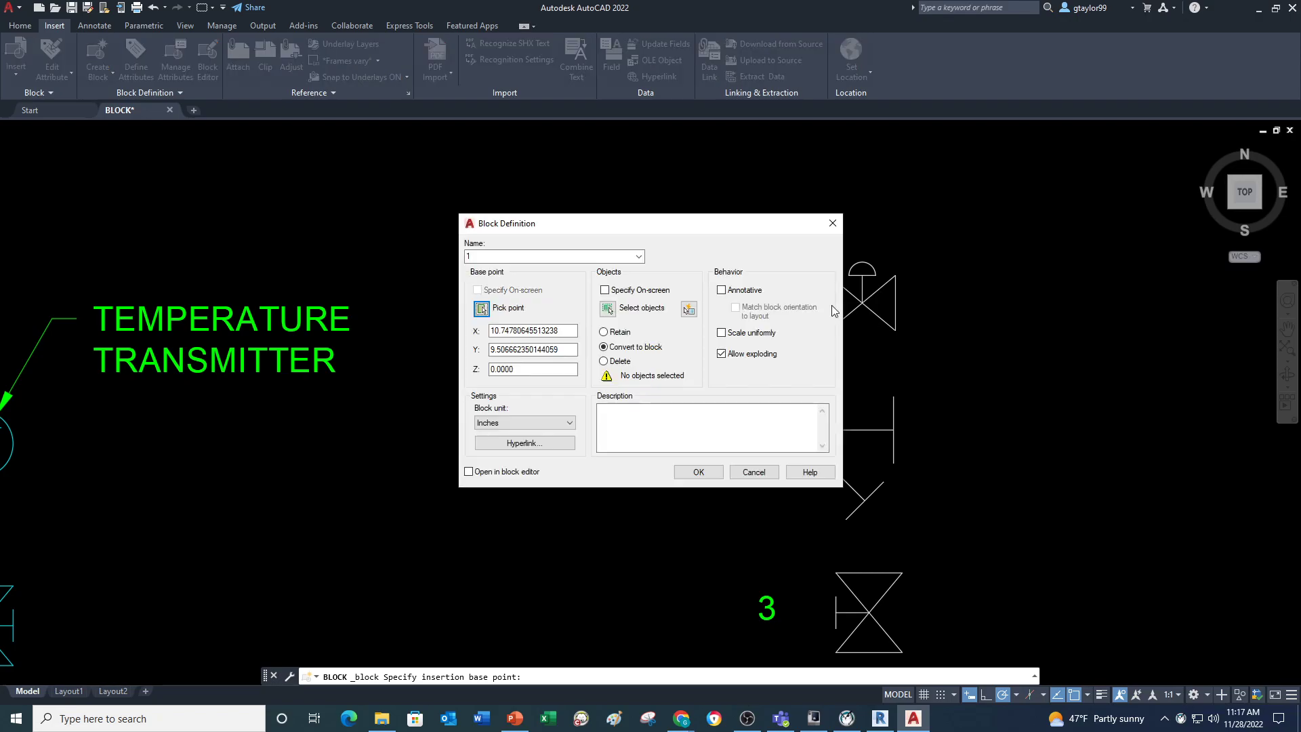
pyautogui.click(608, 311)
pyautogui.click(802, 247)
pyautogui.click(917, 344)
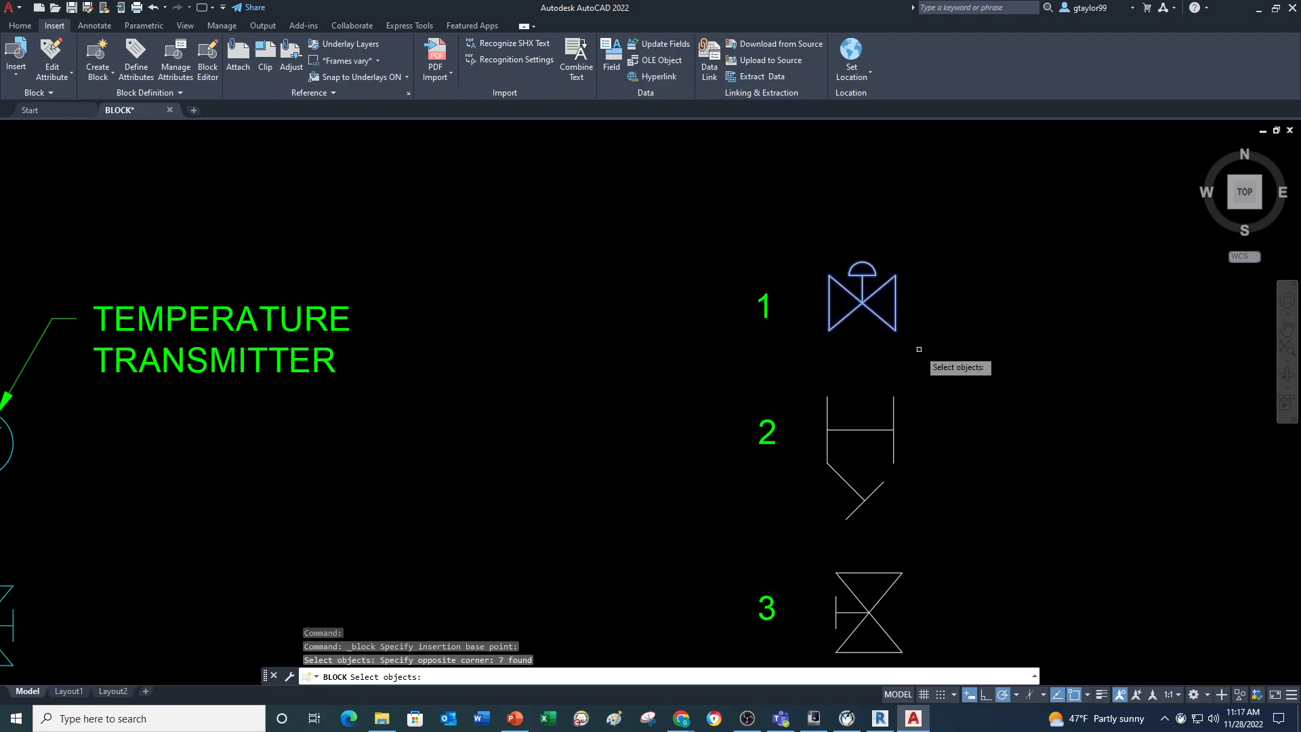
pyautogui.press('Return')
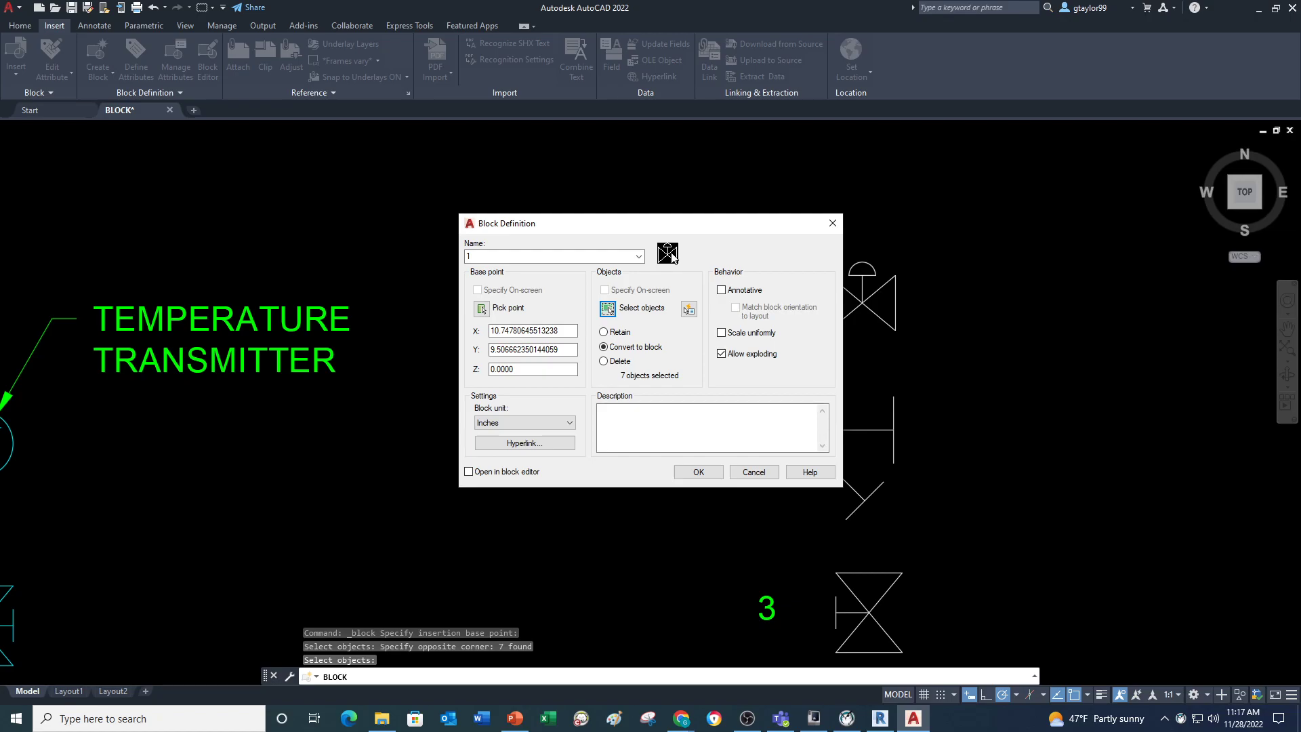
pyautogui.click(698, 473)
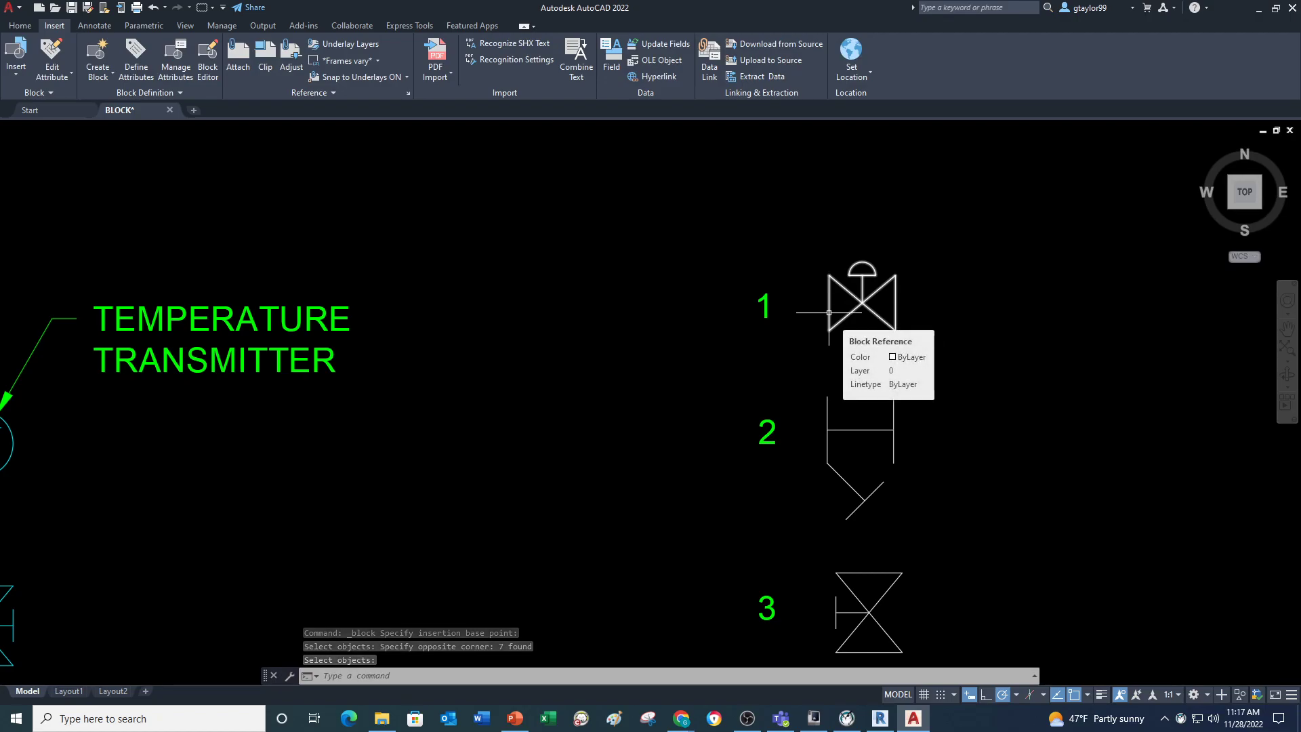
# Make PIPE the current layer
pyautogui.scroll(-1, 801, 318)
pyautogui.moveTo(836, 433); pyautogui.dragTo(841, 326, button='middle')
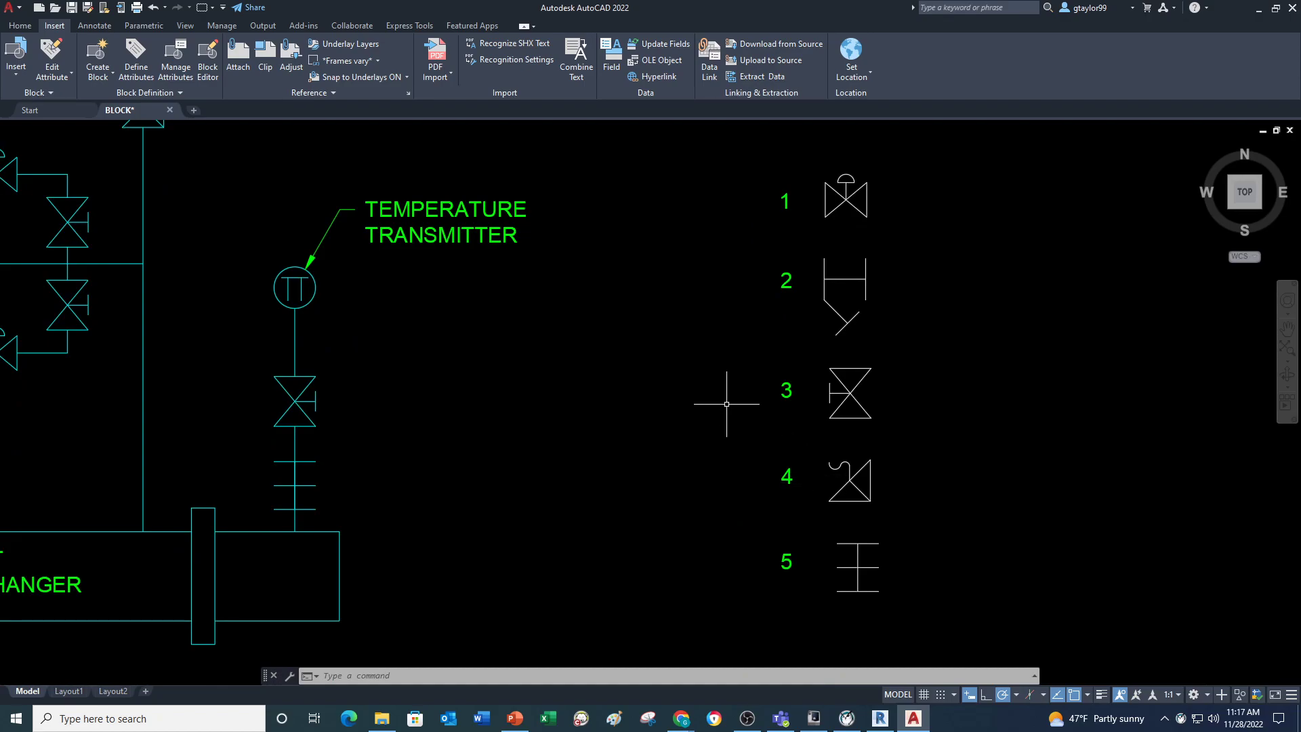
pyautogui.scroll(-2, 561, 301)
pyautogui.scroll(-1, 690, 335)
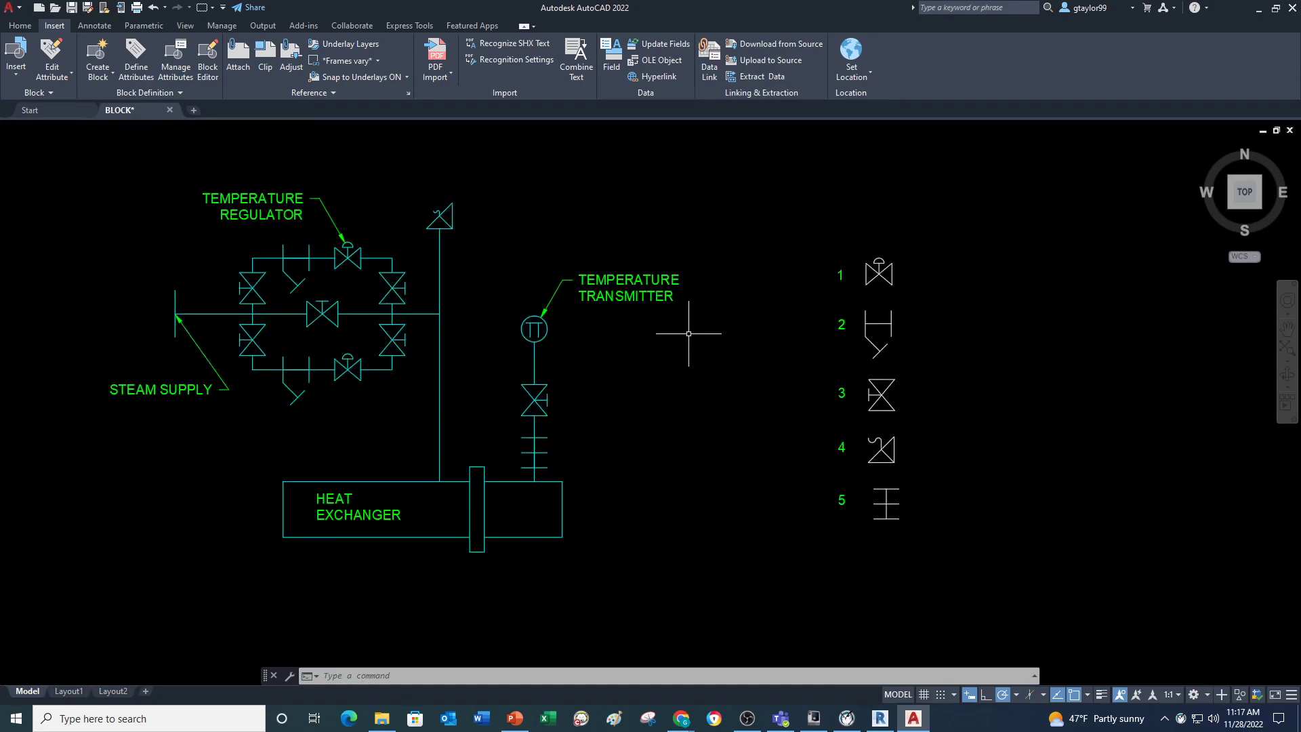
pyautogui.click(28, 27)
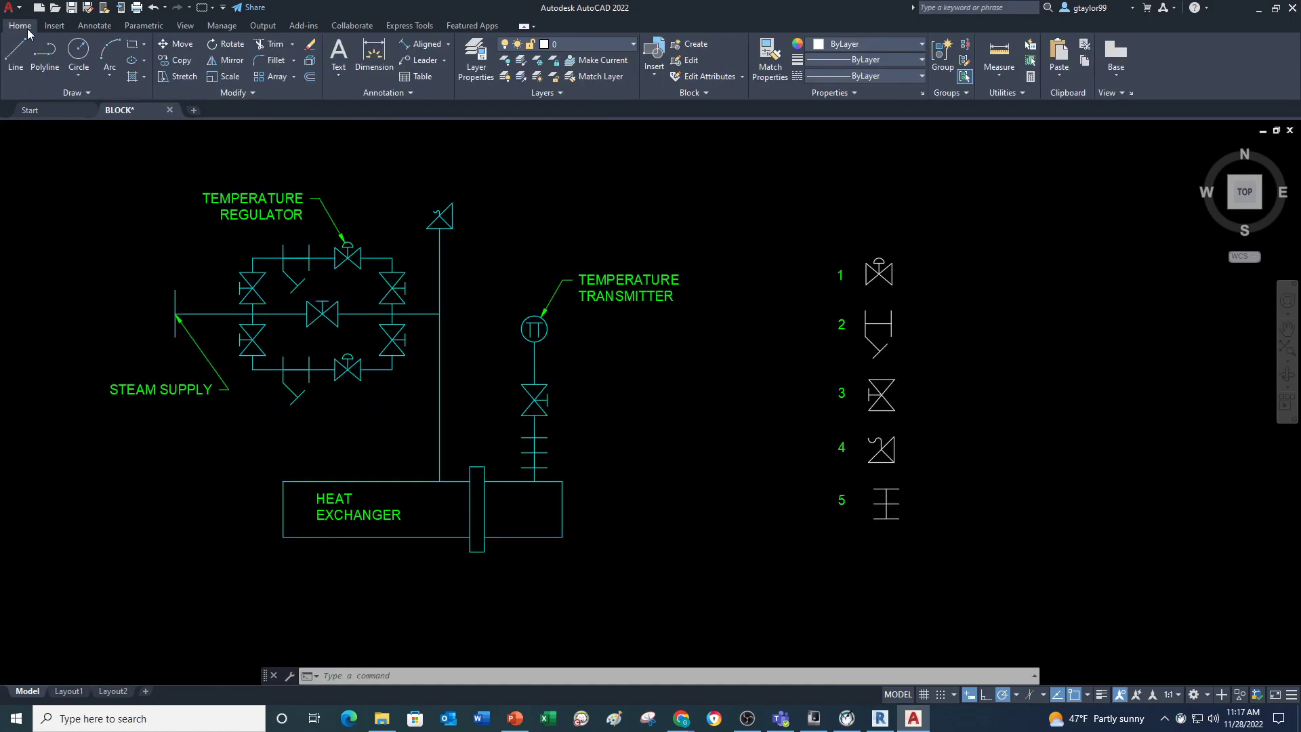
pyautogui.click(628, 43)
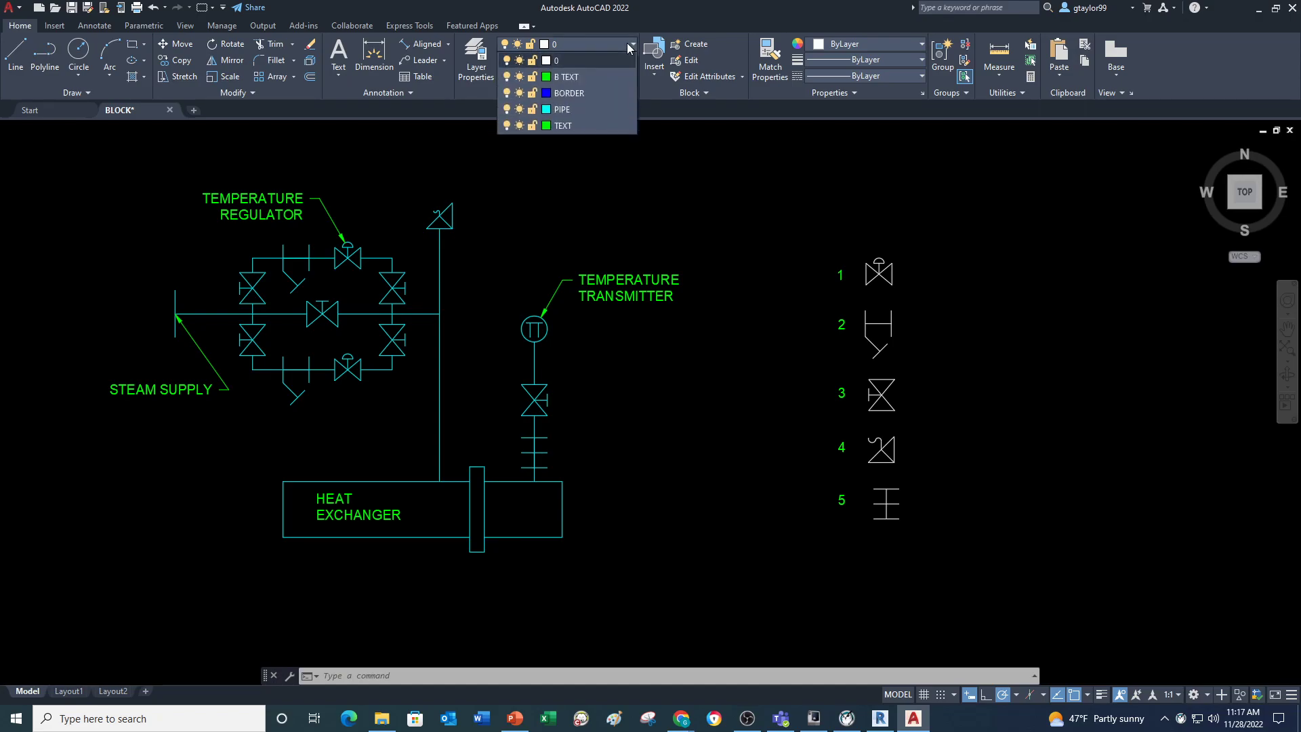
pyautogui.click(572, 108)
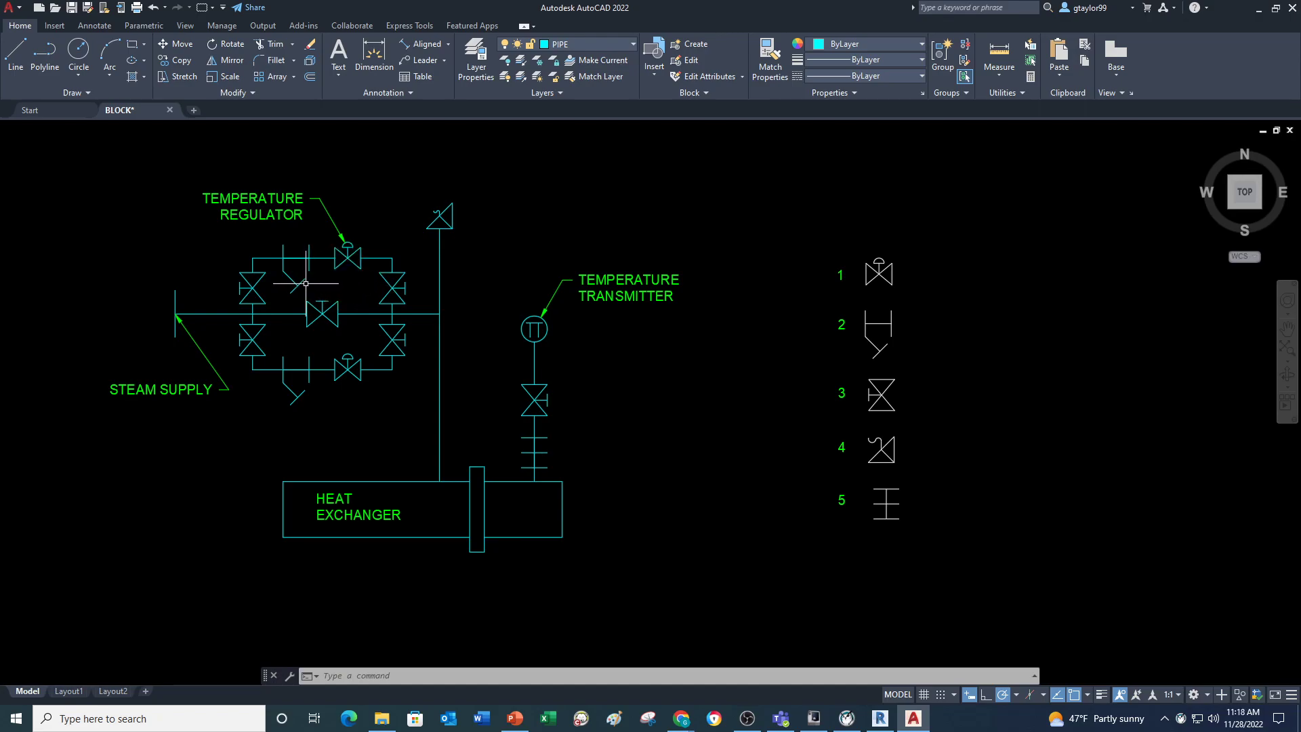
# Make TEXT the current layer
pyautogui.moveTo(301, 283)
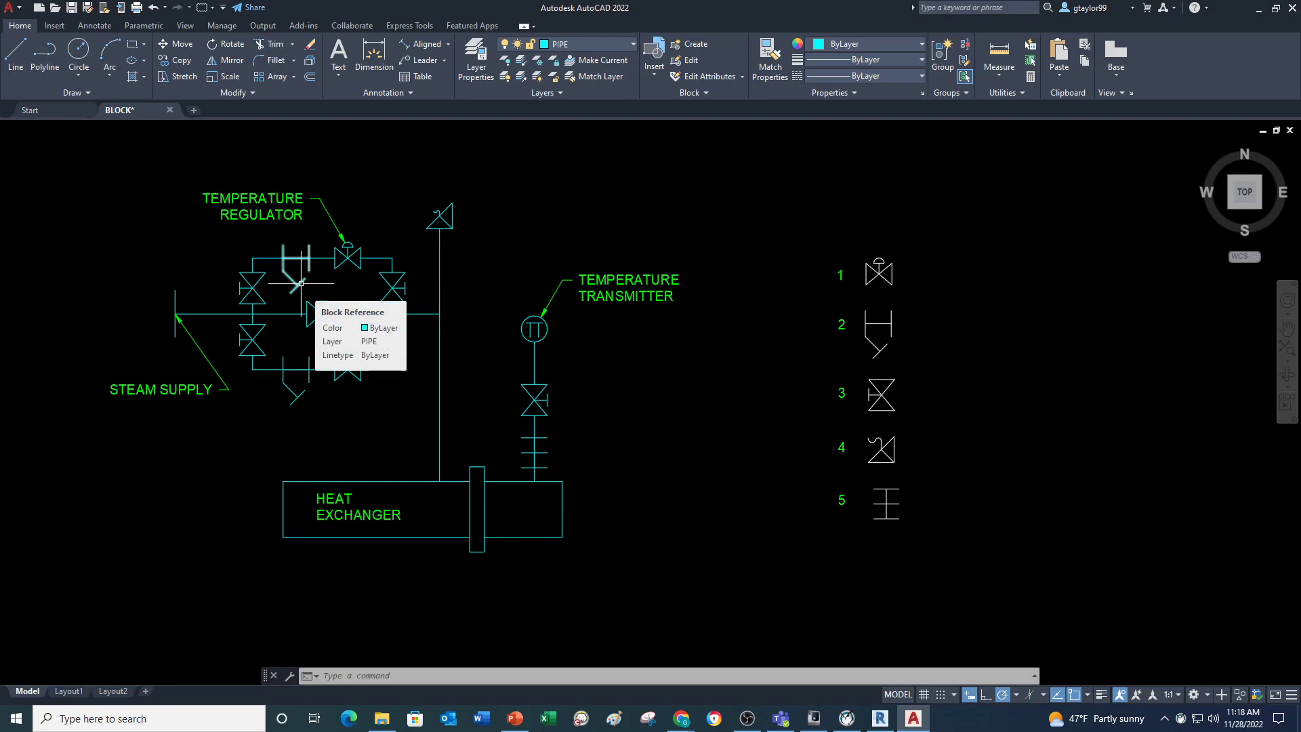
pyautogui.moveTo(357, 265)
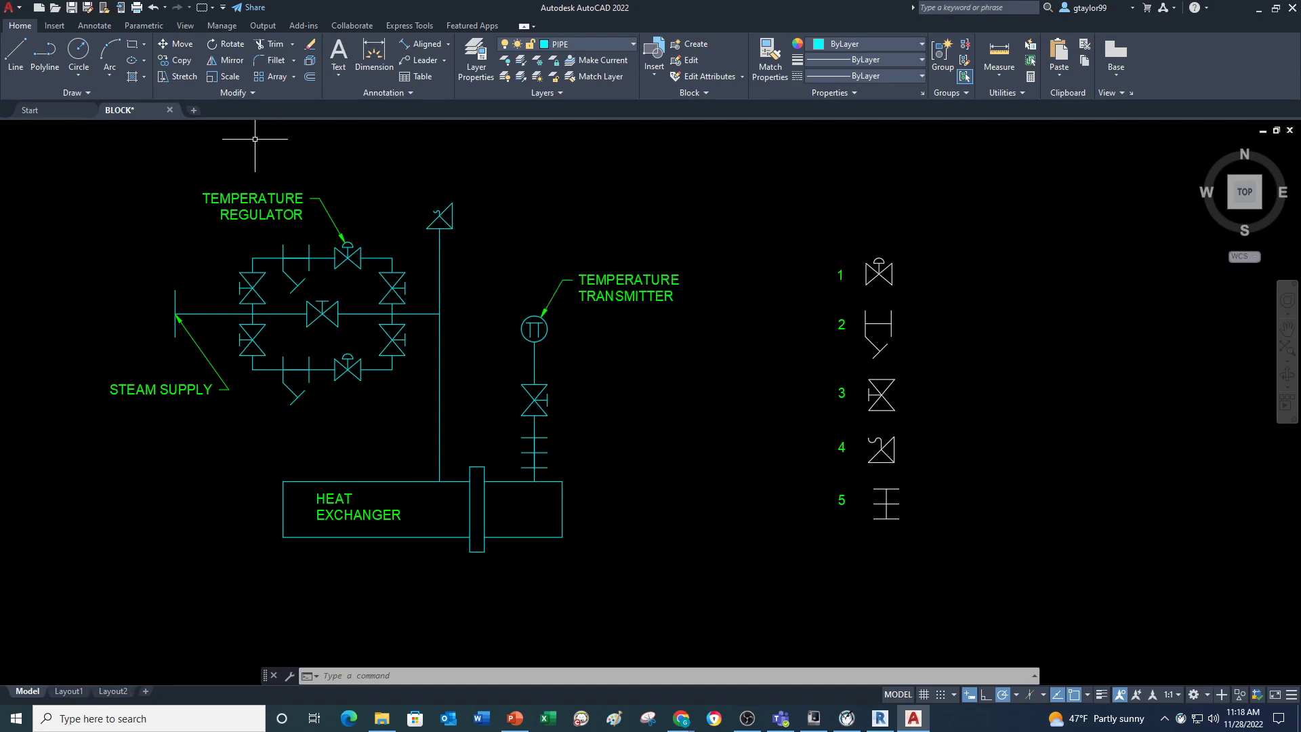
pyautogui.click(583, 42)
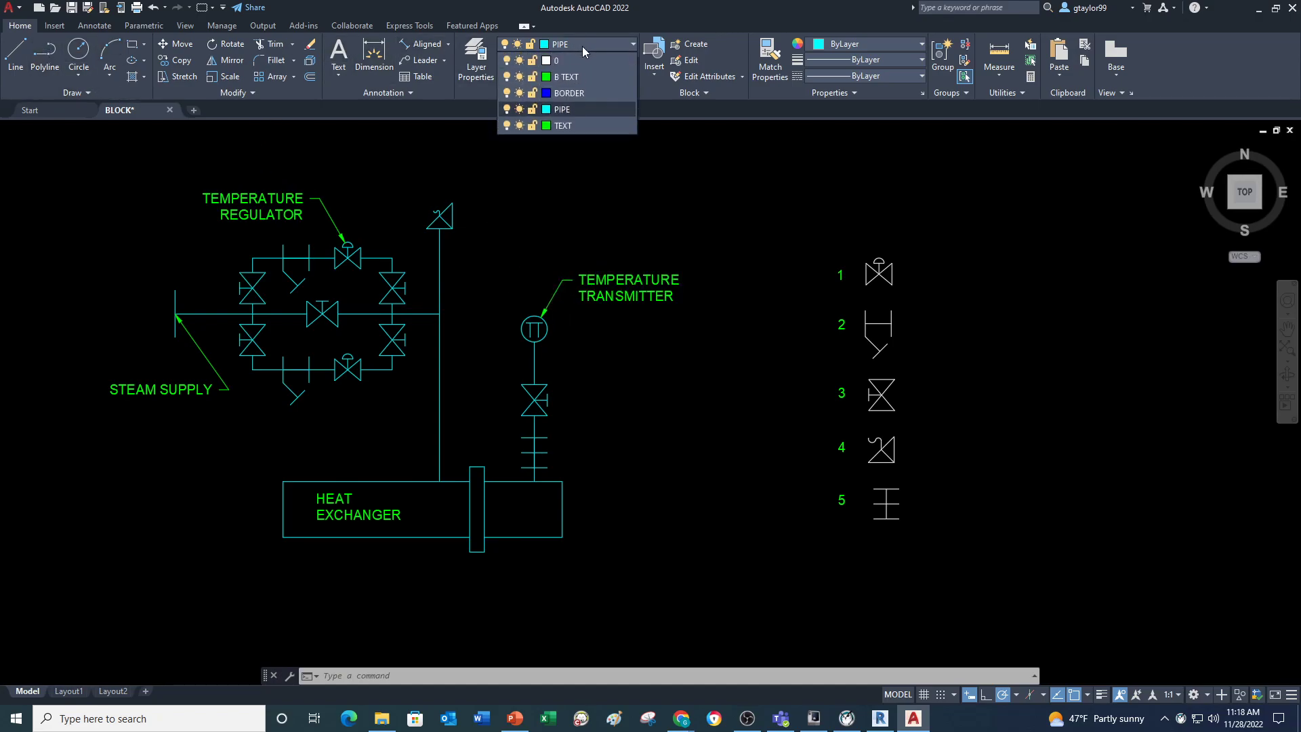
pyautogui.click(572, 127)
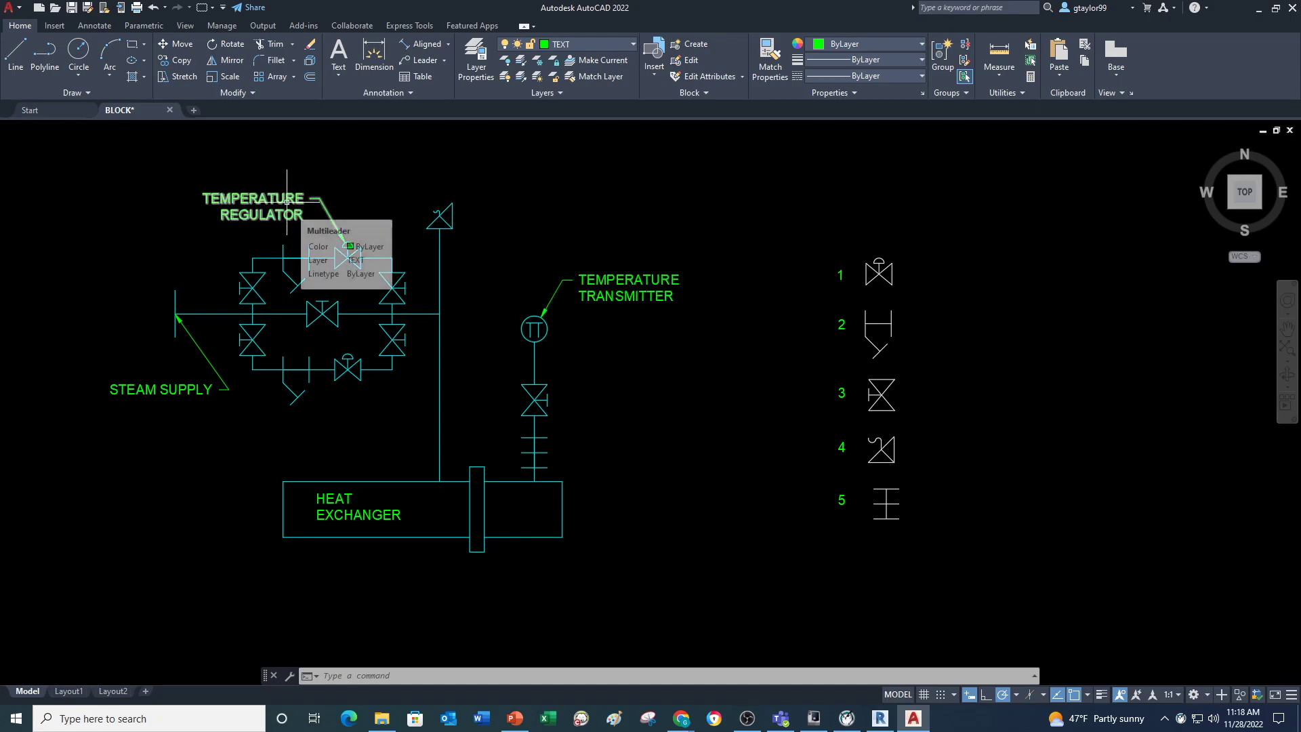
# Examine the Standard multileader style's arrowhead size, landing distance and text height
pyautogui.click(95, 26)
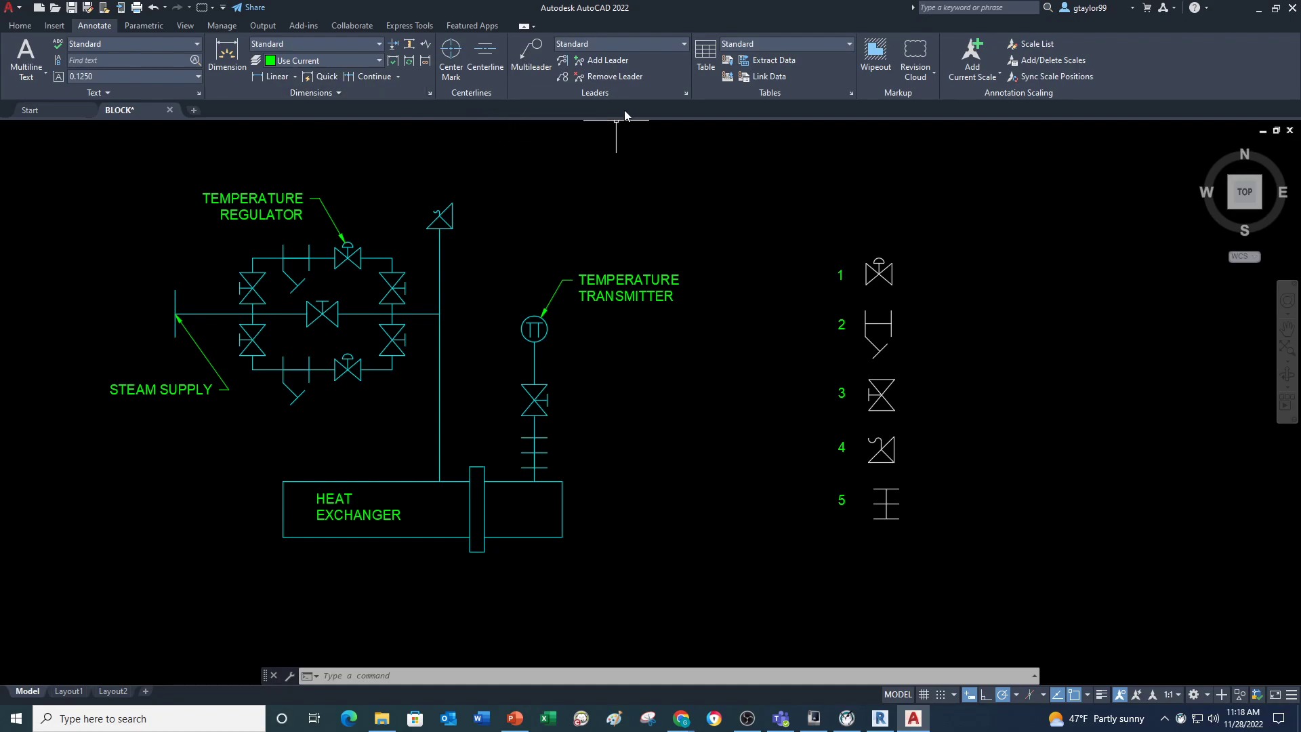
pyautogui.click(686, 93)
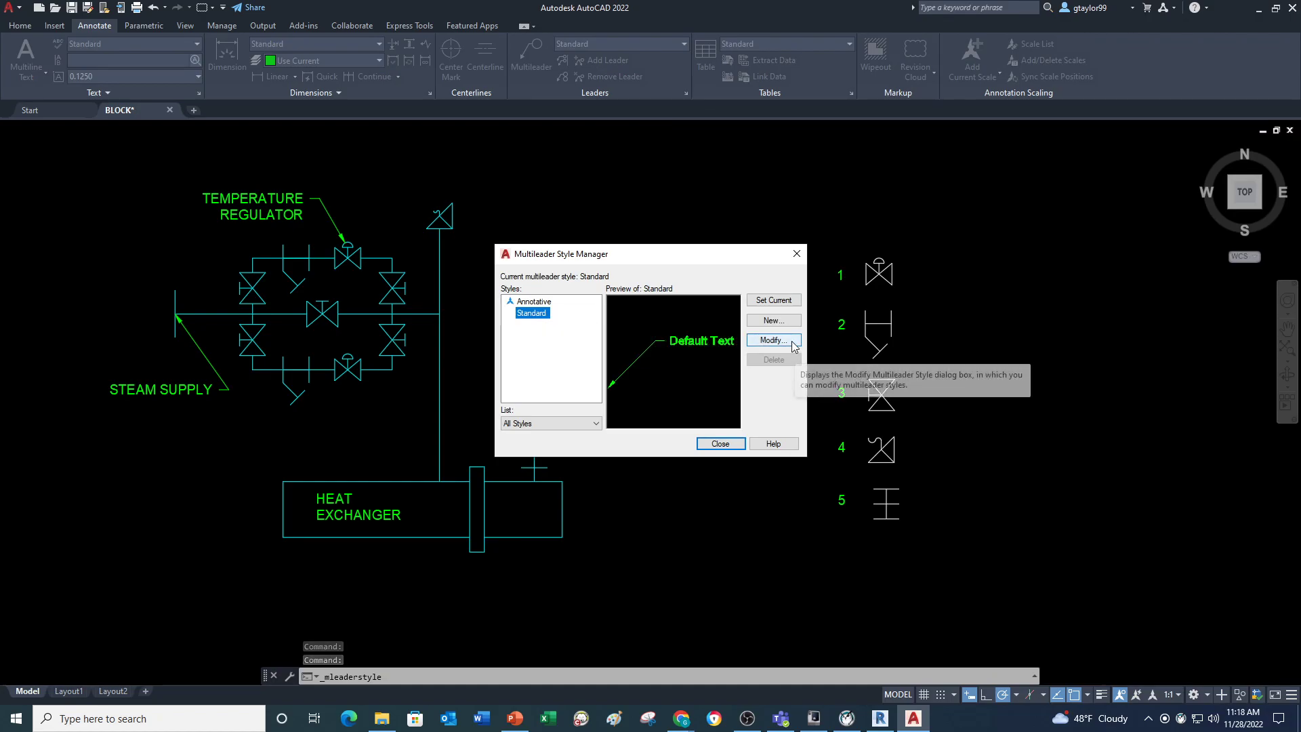
pyautogui.click(776, 343)
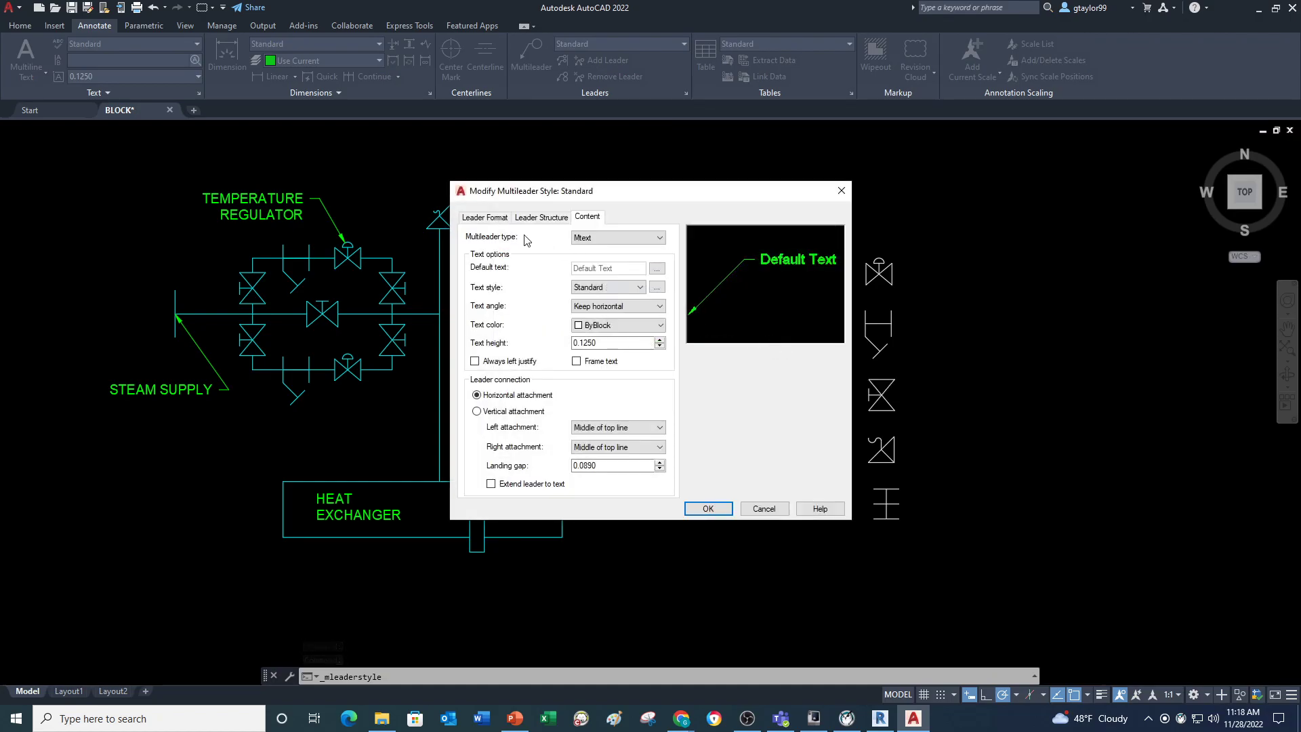
pyautogui.click(484, 218)
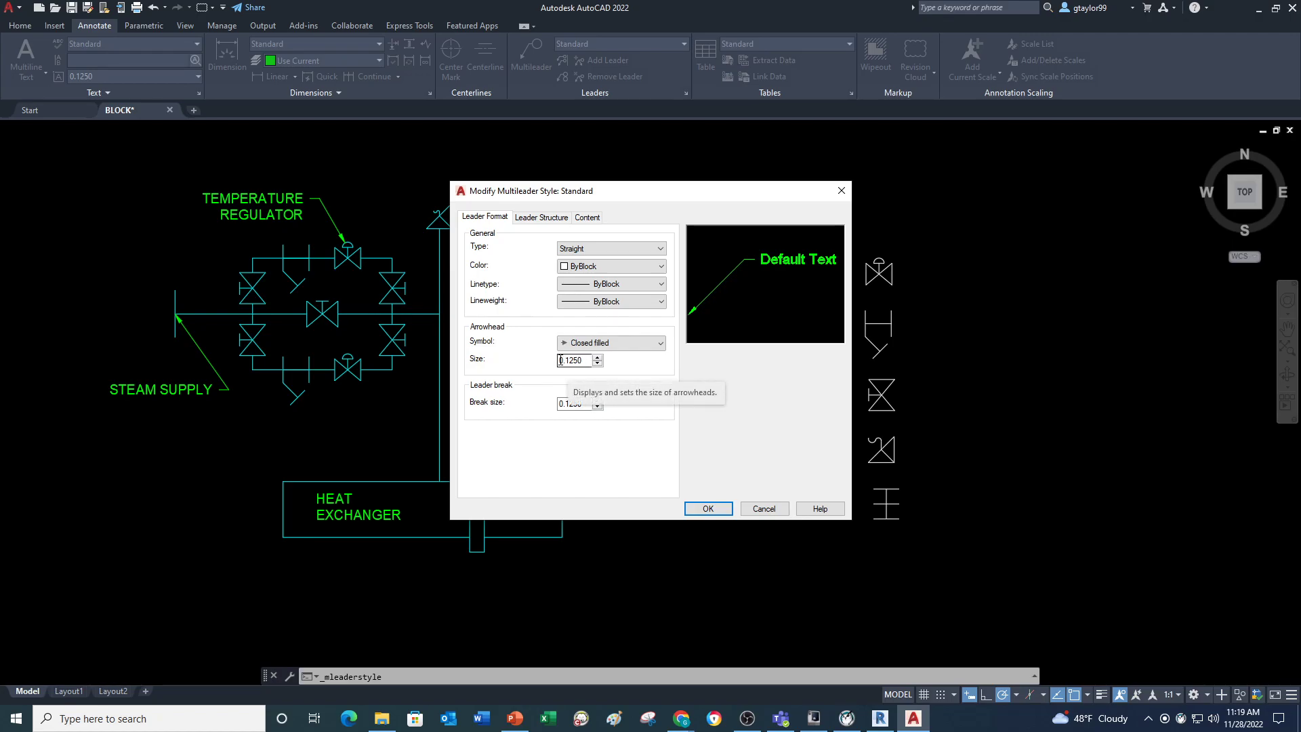
pyautogui.moveTo(580, 361); pyautogui.dragTo(547, 362)
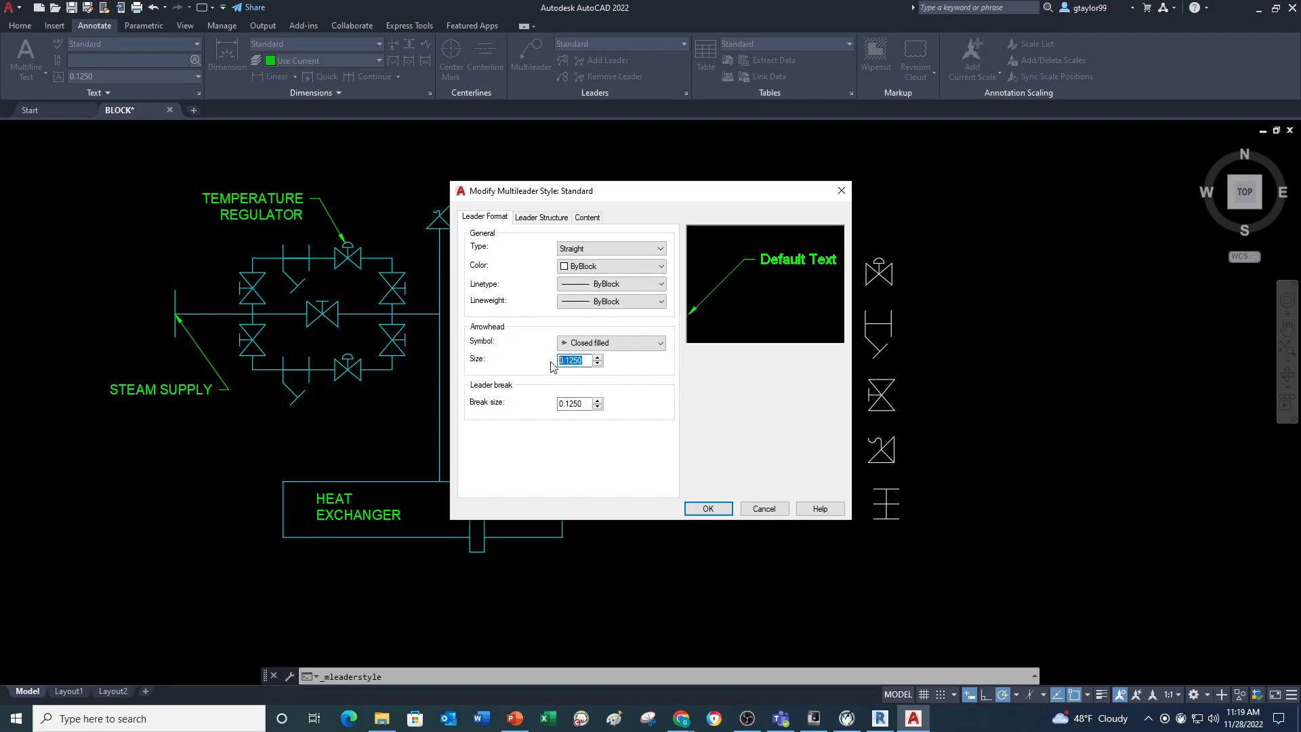
pyautogui.click(545, 218)
pyautogui.moveTo(508, 354); pyautogui.dragTo(487, 354)
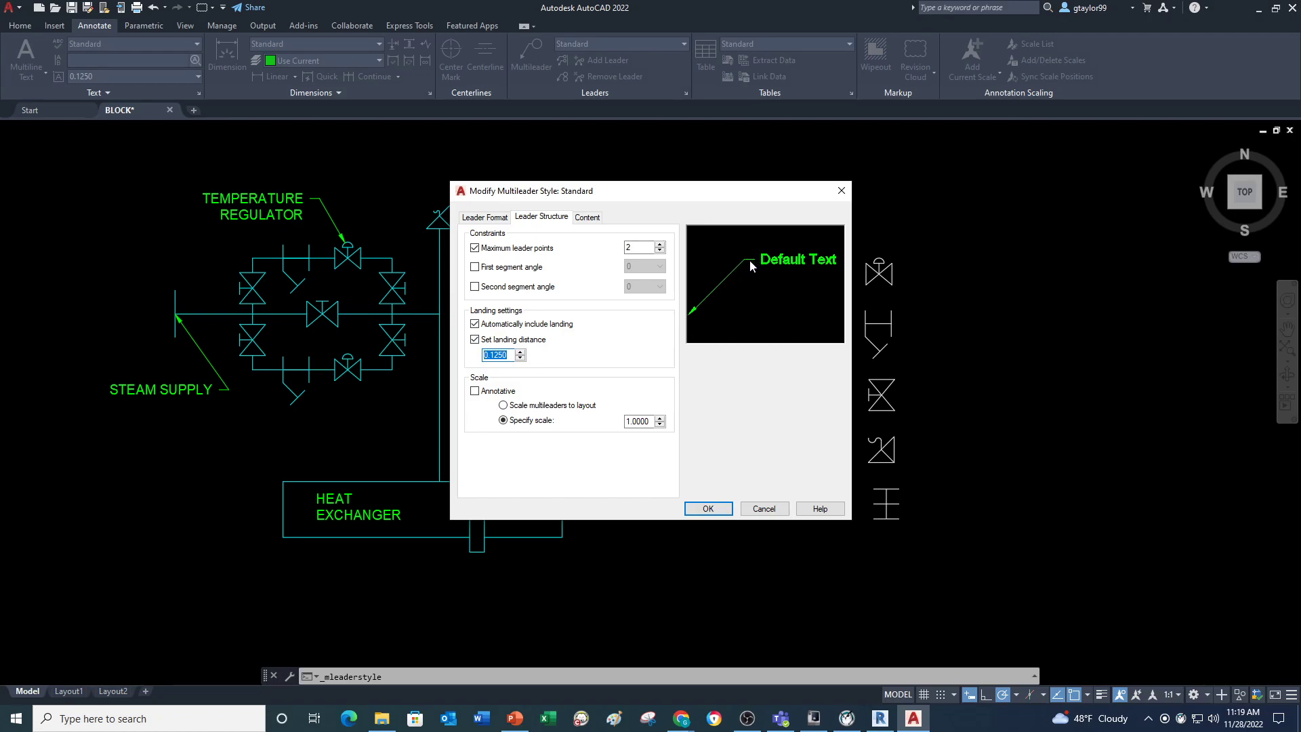
pyautogui.click(588, 218)
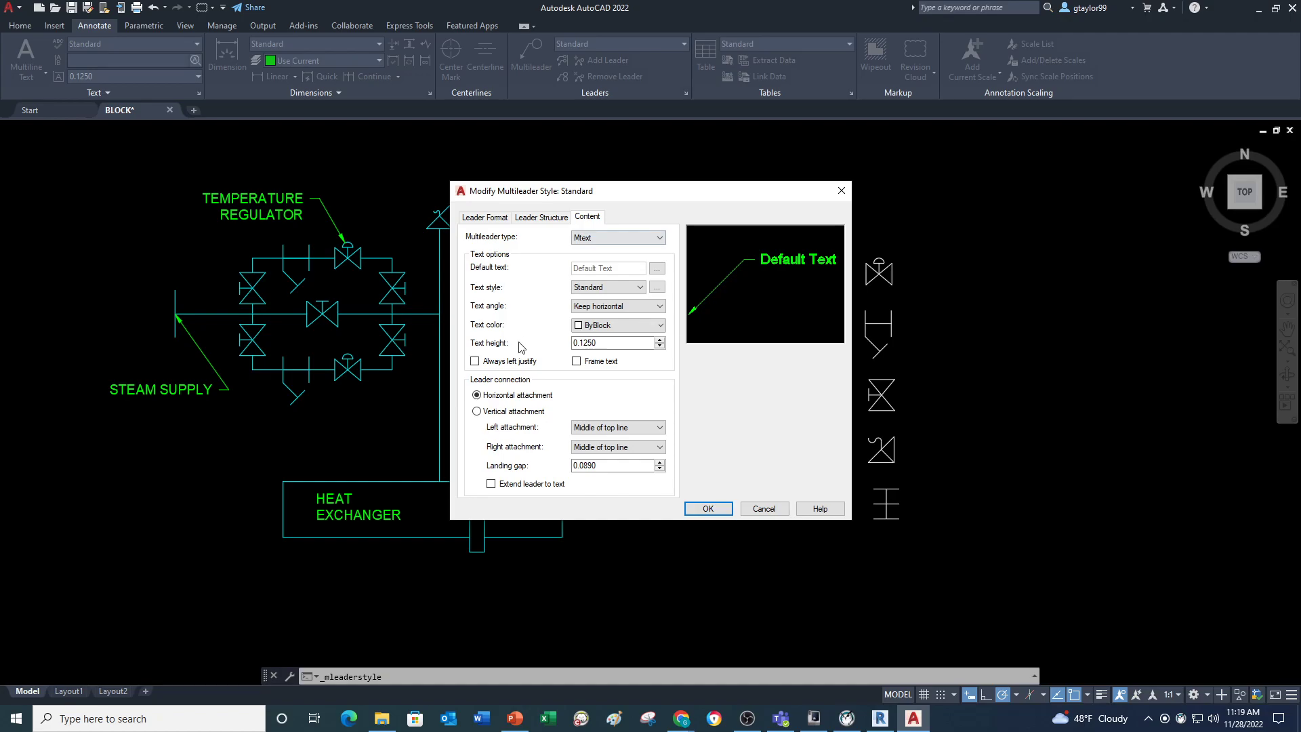
pyautogui.doubleClick(587, 343)
pyautogui.click(708, 509)
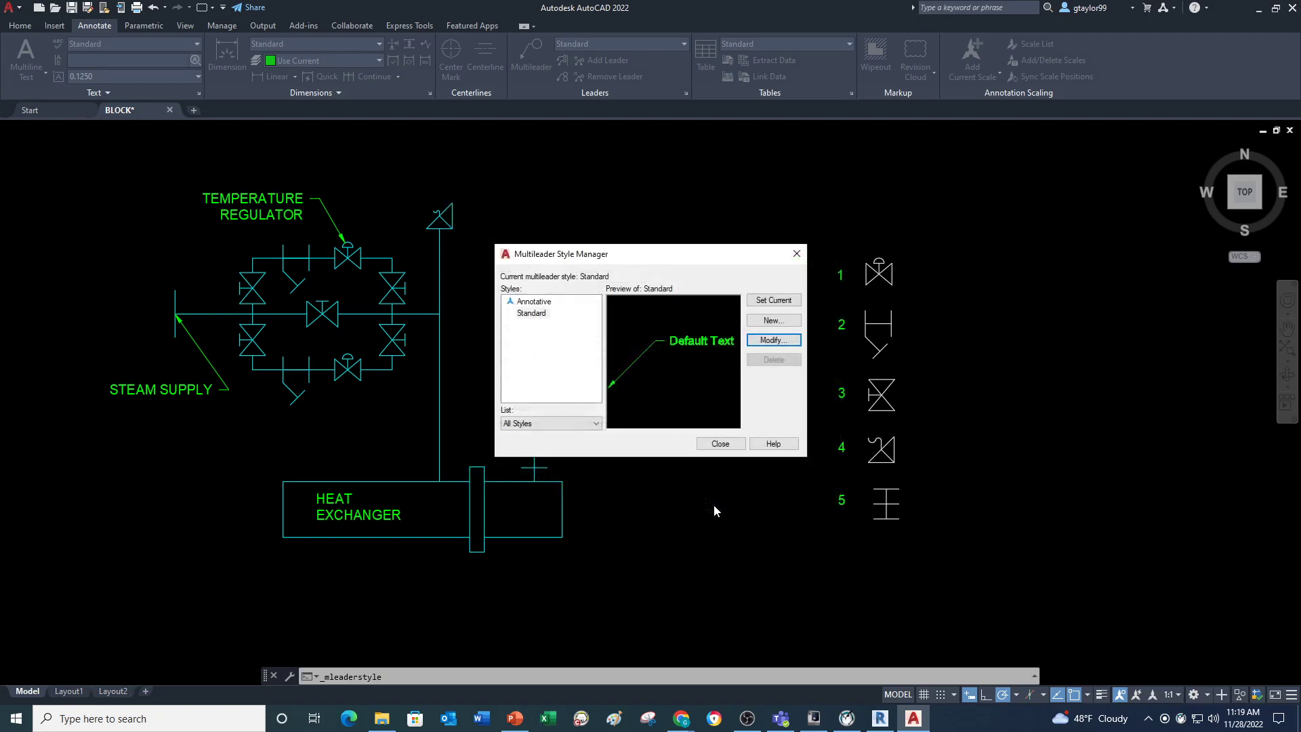
pyautogui.click(726, 447)
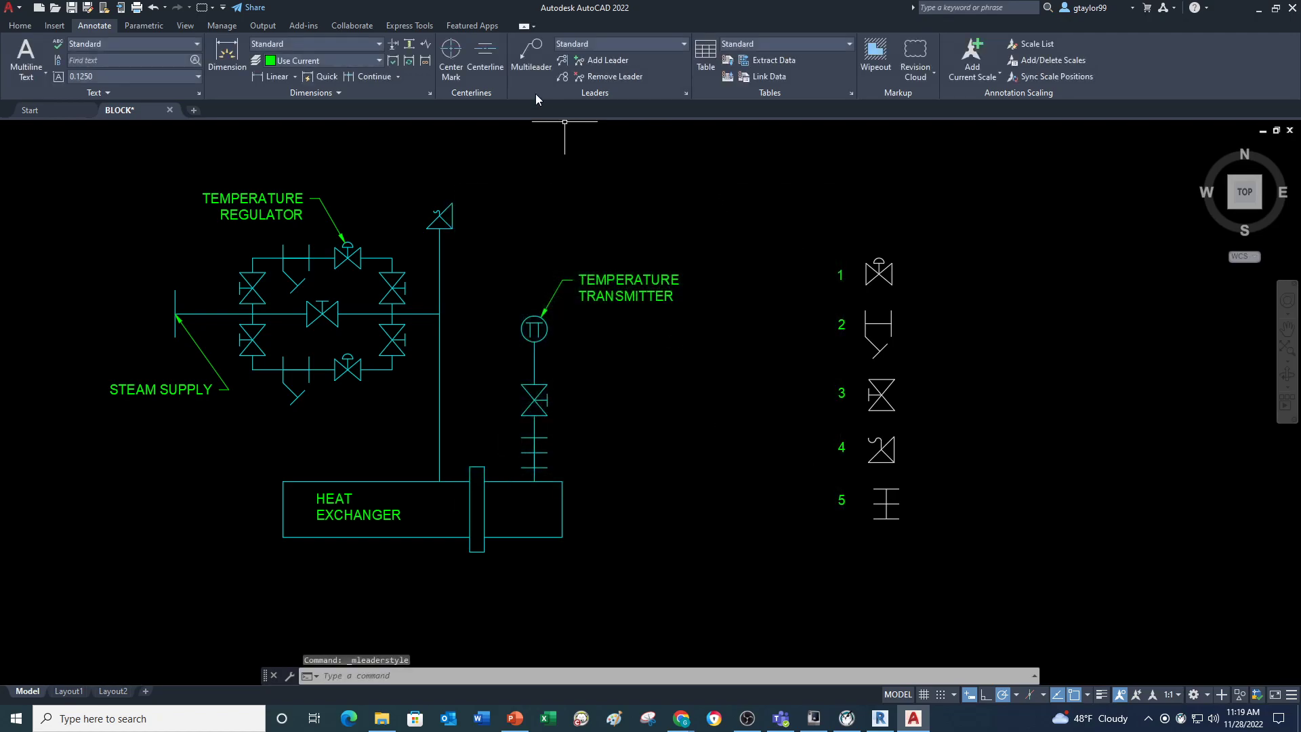
# Try a multileader without text from the top of the TT circle to above the TEMPERATURE TRANSMITTER label, and erase it
pyautogui.click(531, 54)
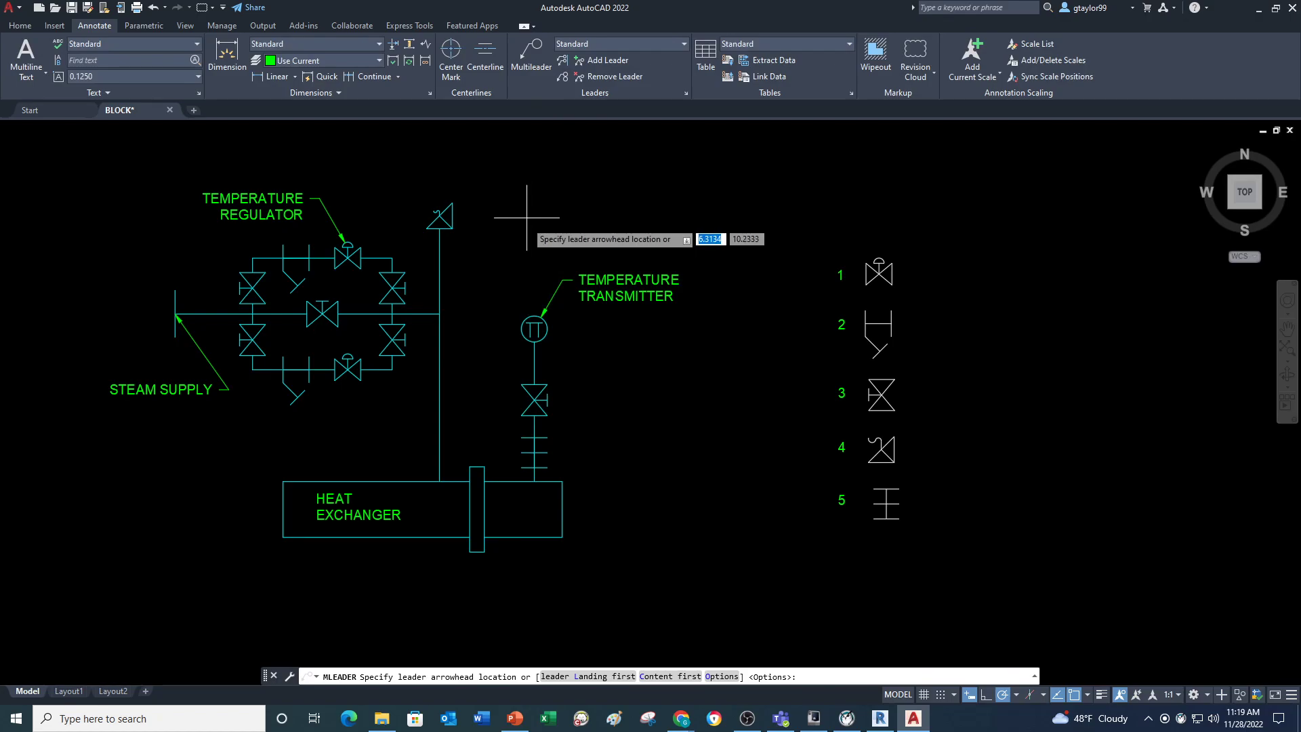
pyautogui.click(534, 315)
pyautogui.click(570, 244)
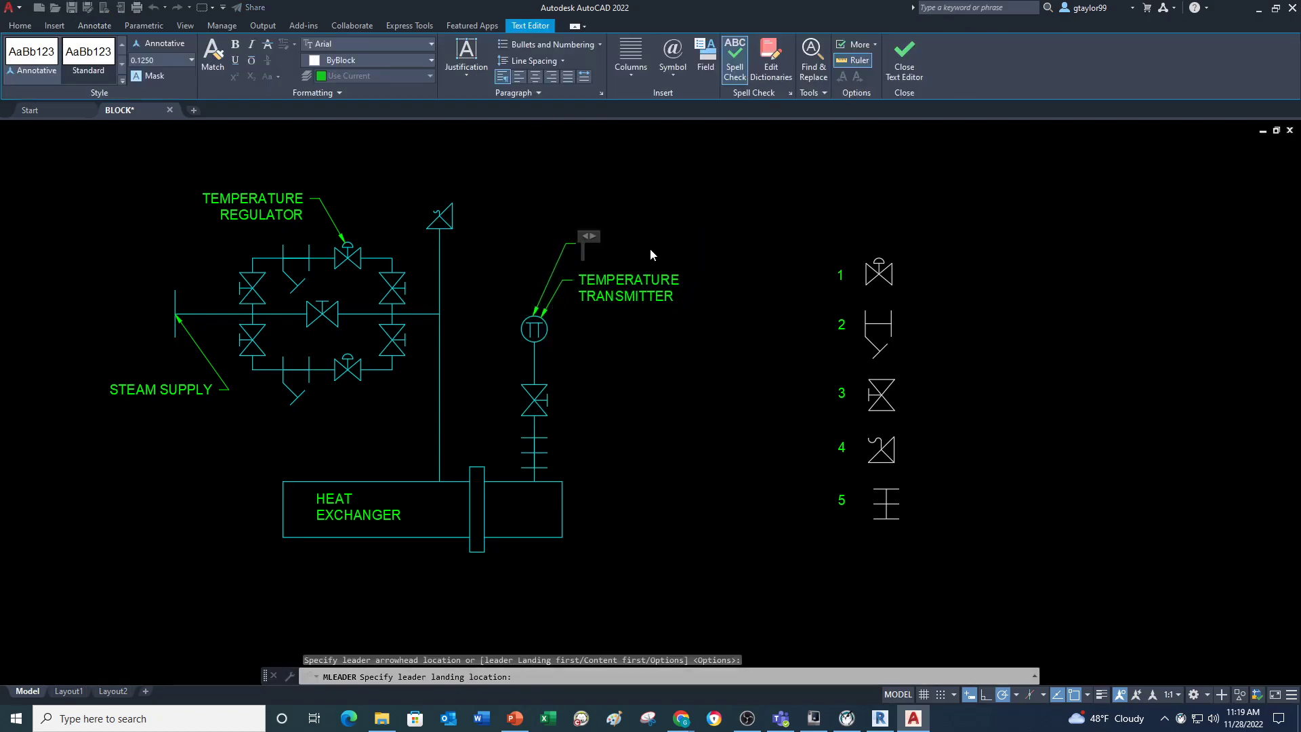
pyautogui.press('Escape')
pyautogui.press('Escape')
pyautogui.click(565, 246)
pyautogui.moveTo(566, 244)
pyautogui.press('Delete')
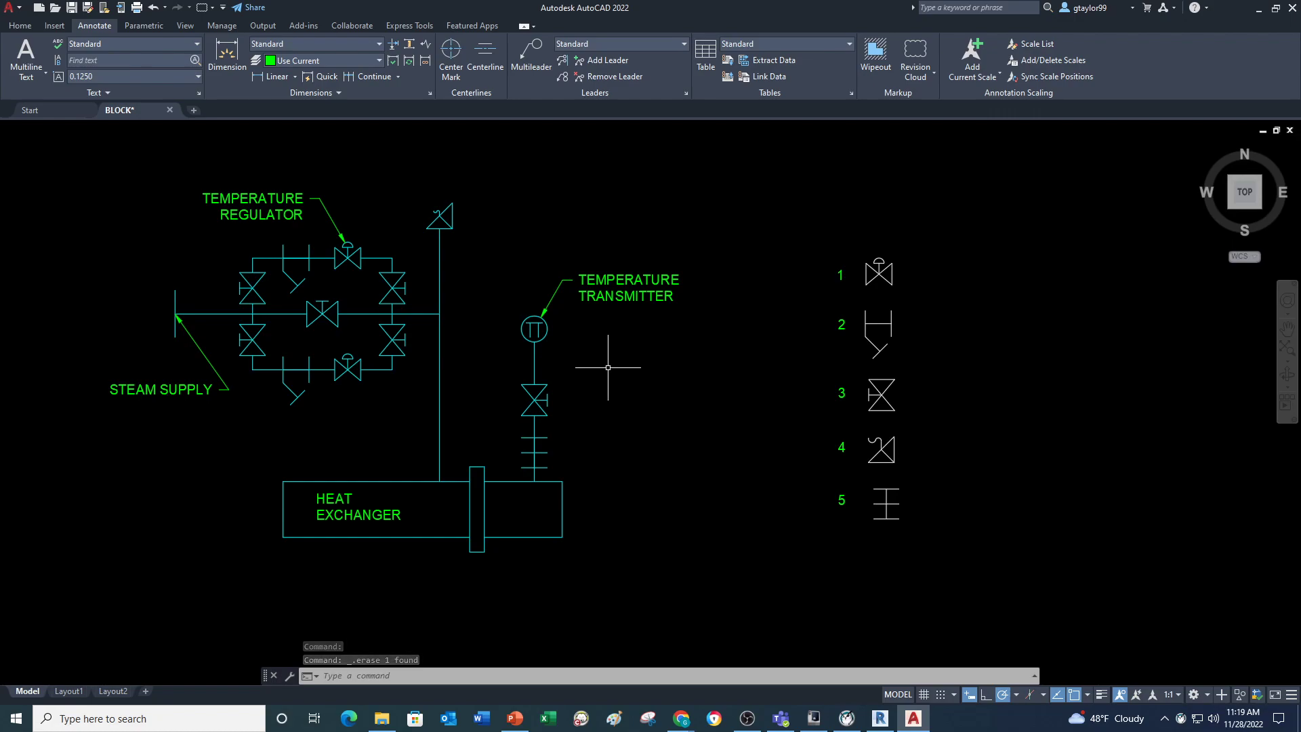
pyautogui.moveTo(608, 367); pyautogui.dragTo(620, 374, button='middle')
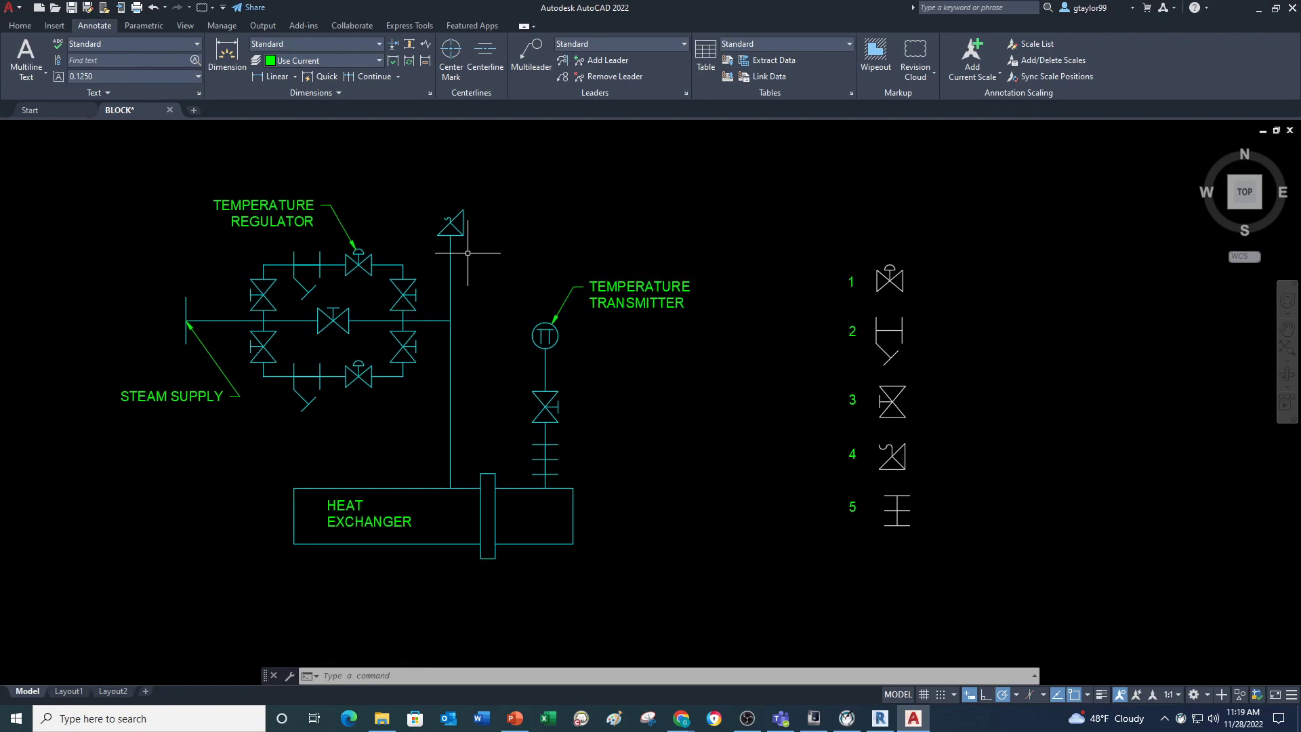